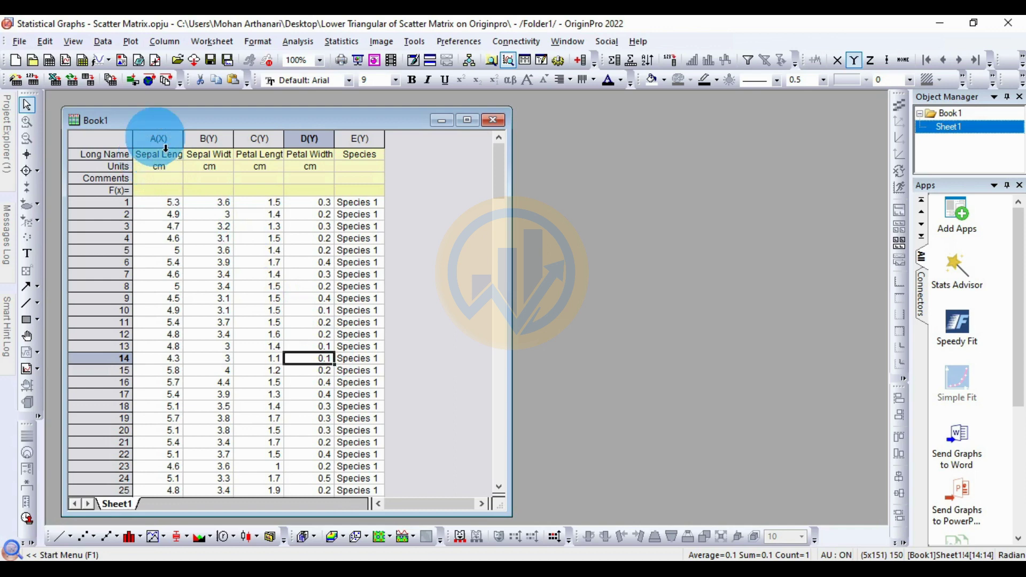
Step: Try selecting worksheet columns, then clear the selection and move the Book1 window right
drag(155, 140, 389, 142)
click(403, 204)
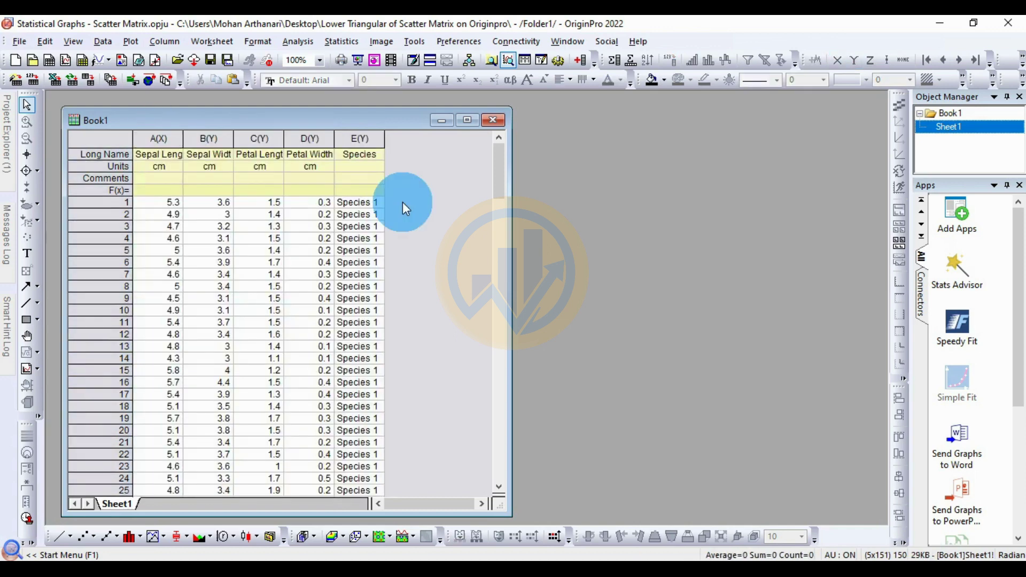
drag(176, 158, 326, 143)
click(373, 144)
click(448, 217)
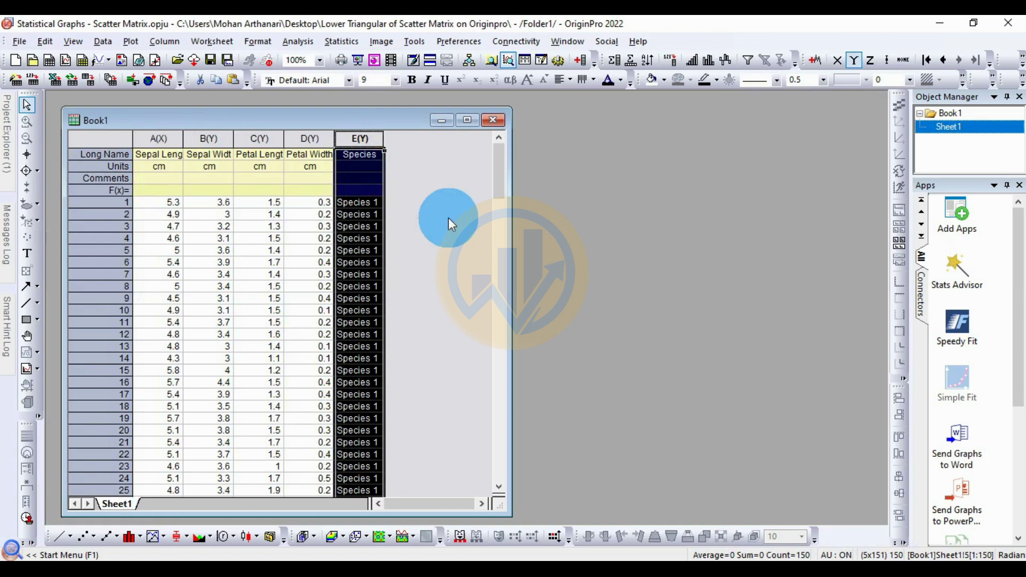
click(430, 289)
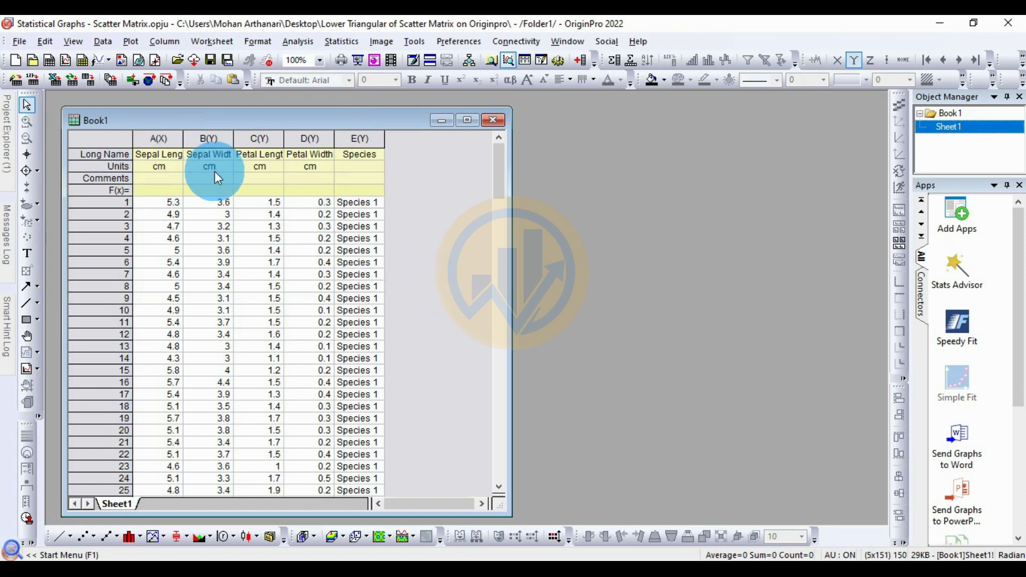
drag(222, 123, 268, 121)
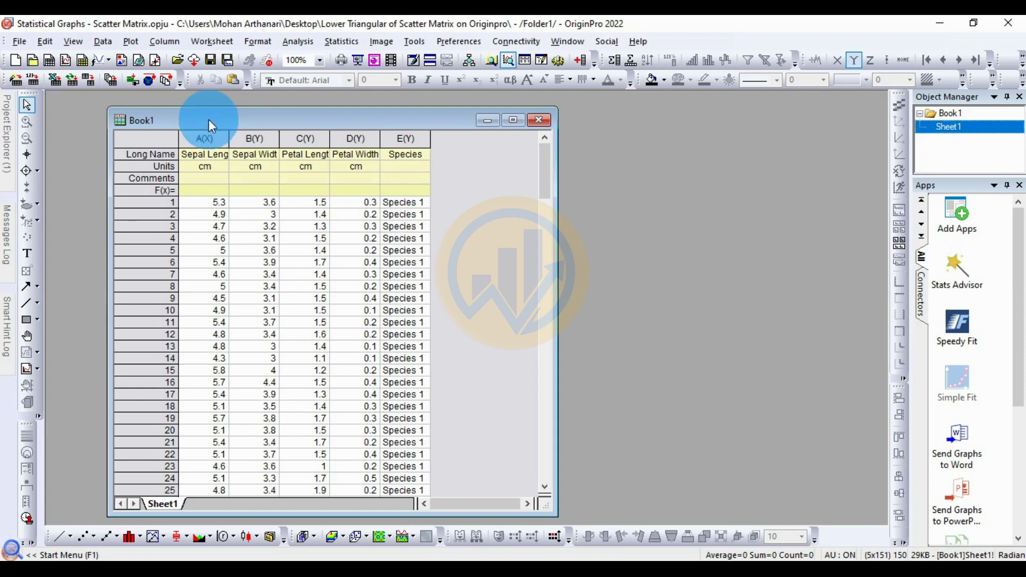
Step: Start a Scatter Matrix plot from Plot > Statistical and reposition its dialog
click(131, 43)
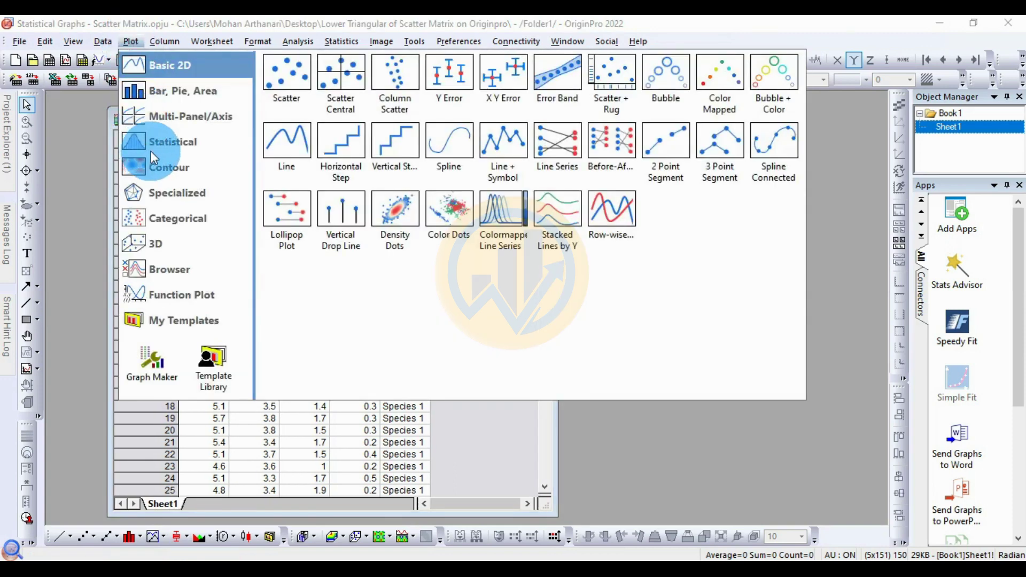
mouse_move(165, 148)
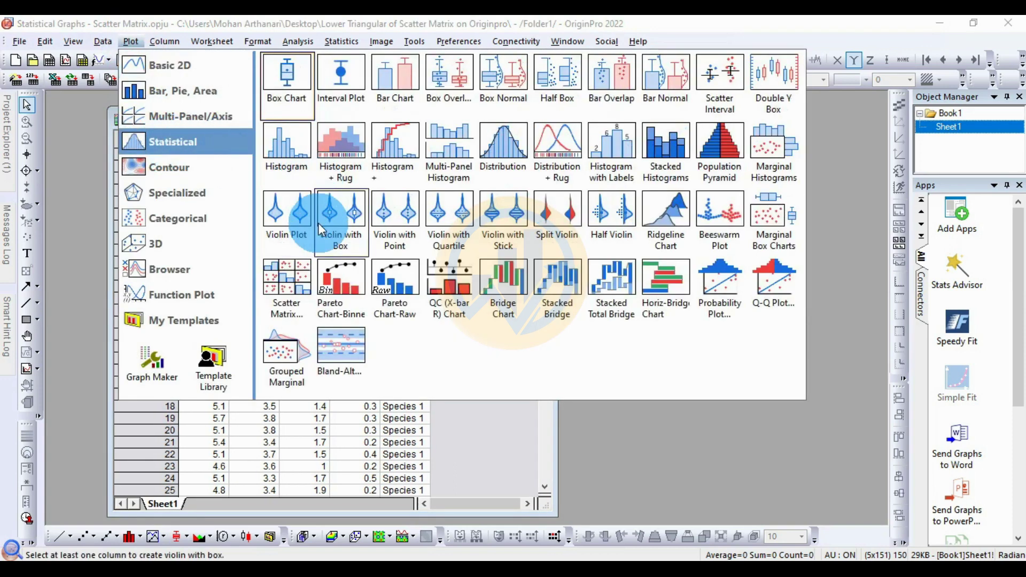
click(294, 291)
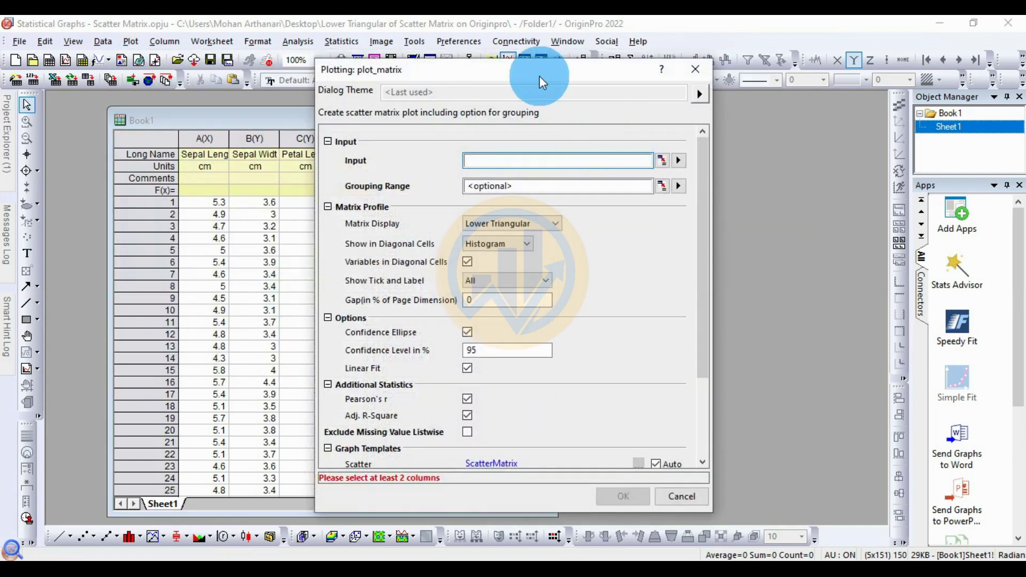
drag(527, 78, 468, 95)
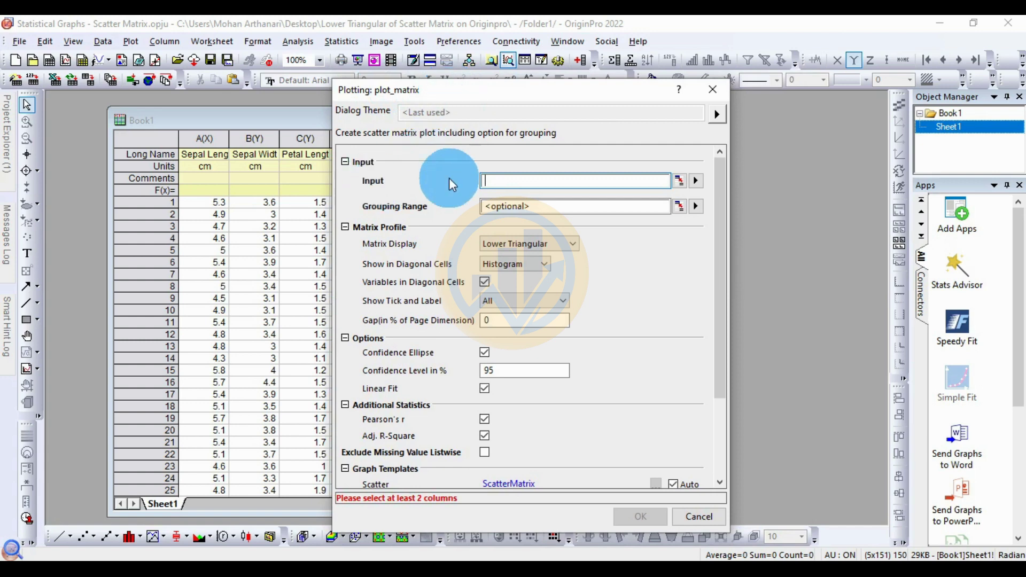
Step: Set Input to columns A–D ([Book1]Sheet1!1:4) and Grouping Range to E(Y): Species
click(679, 181)
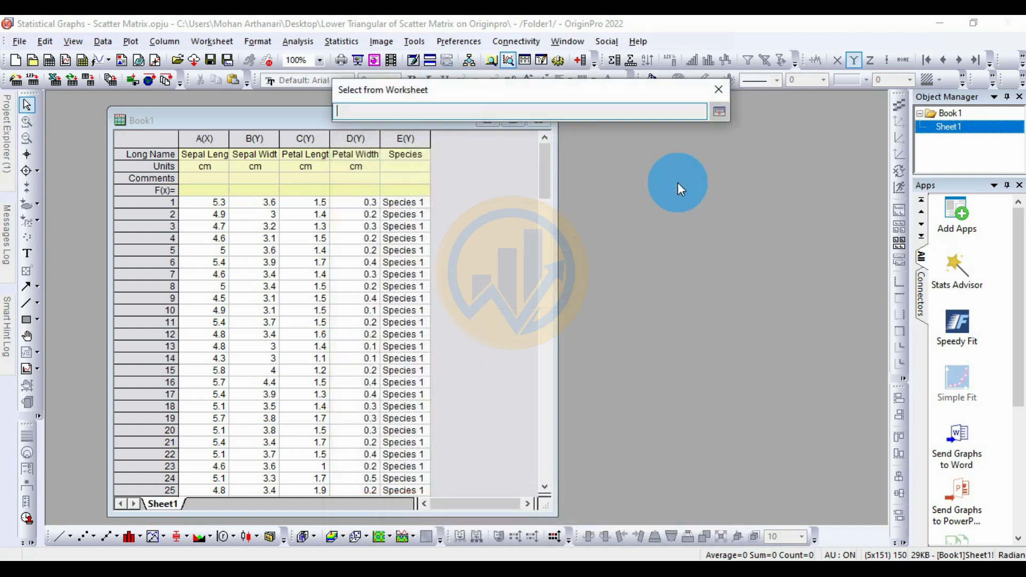
drag(205, 138, 357, 156)
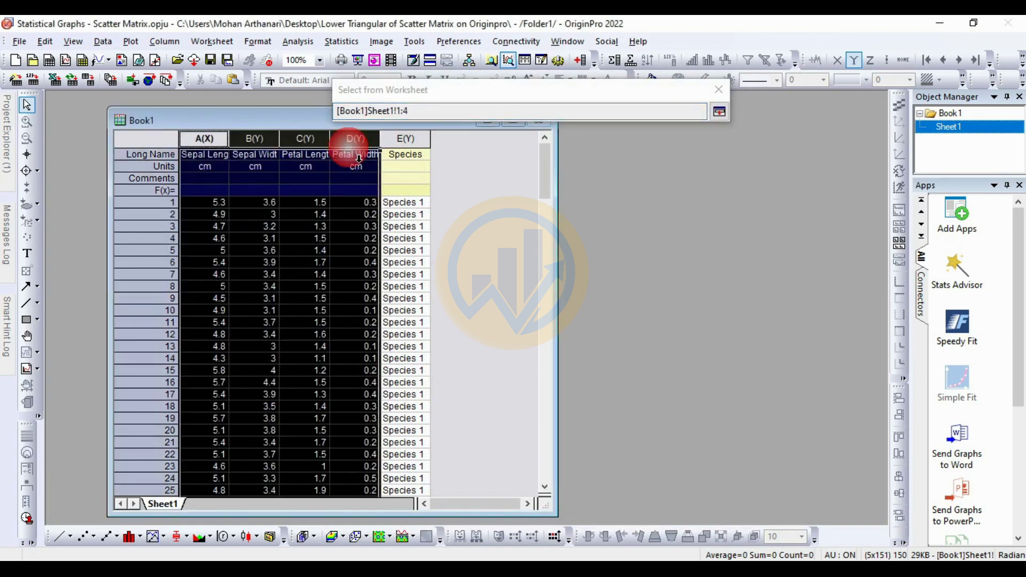
click(719, 111)
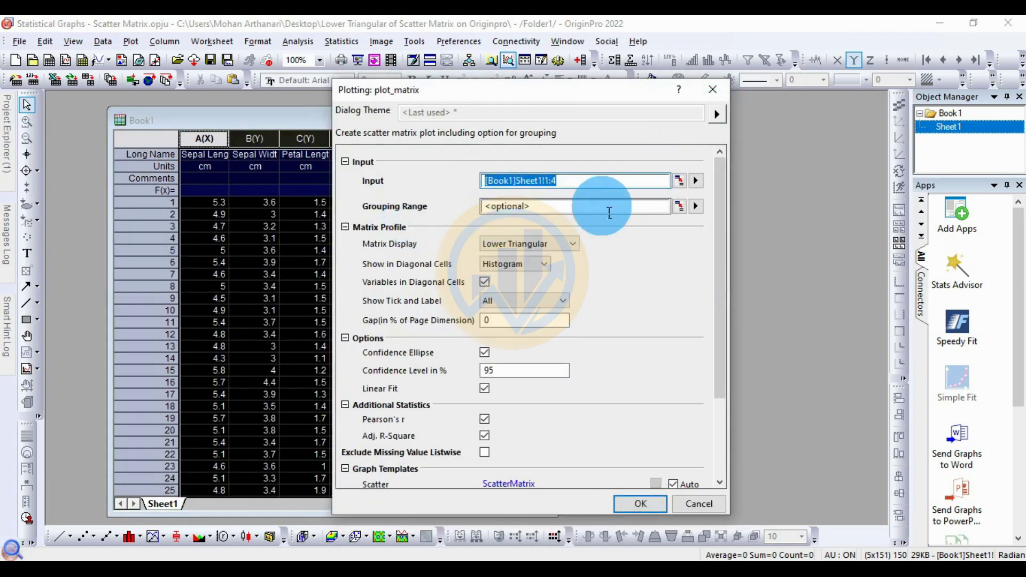
click(696, 206)
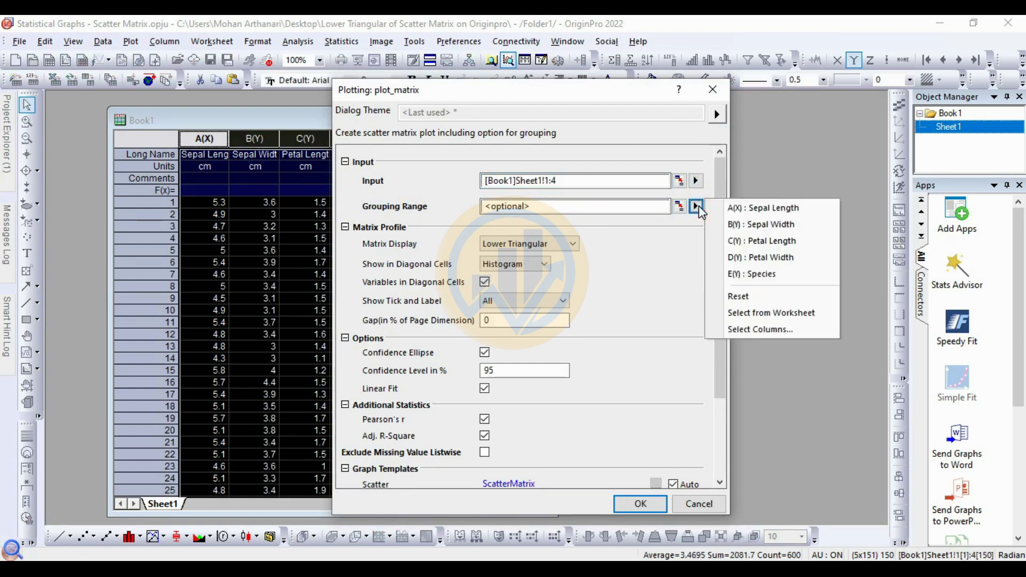
click(770, 278)
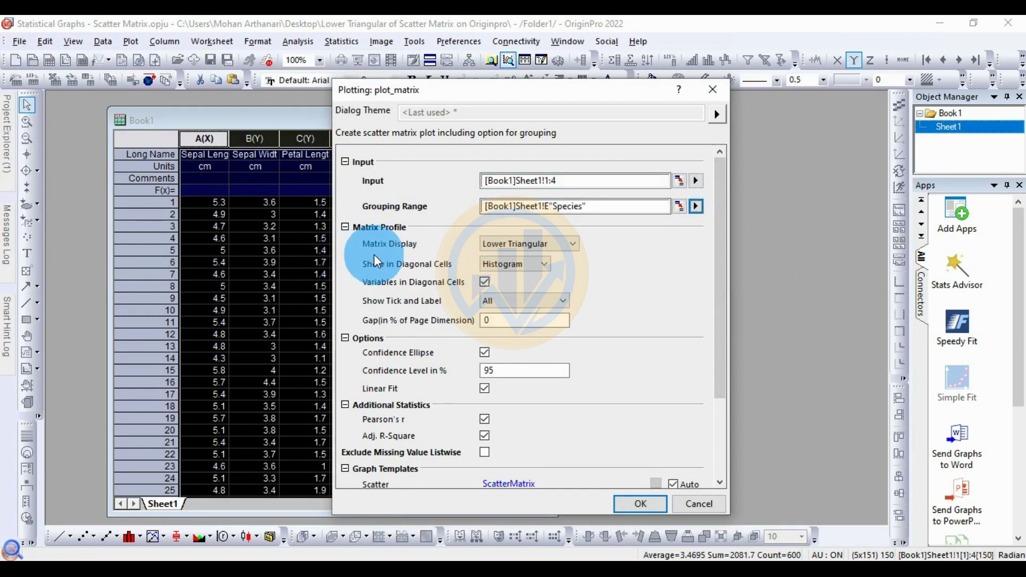
click(558, 243)
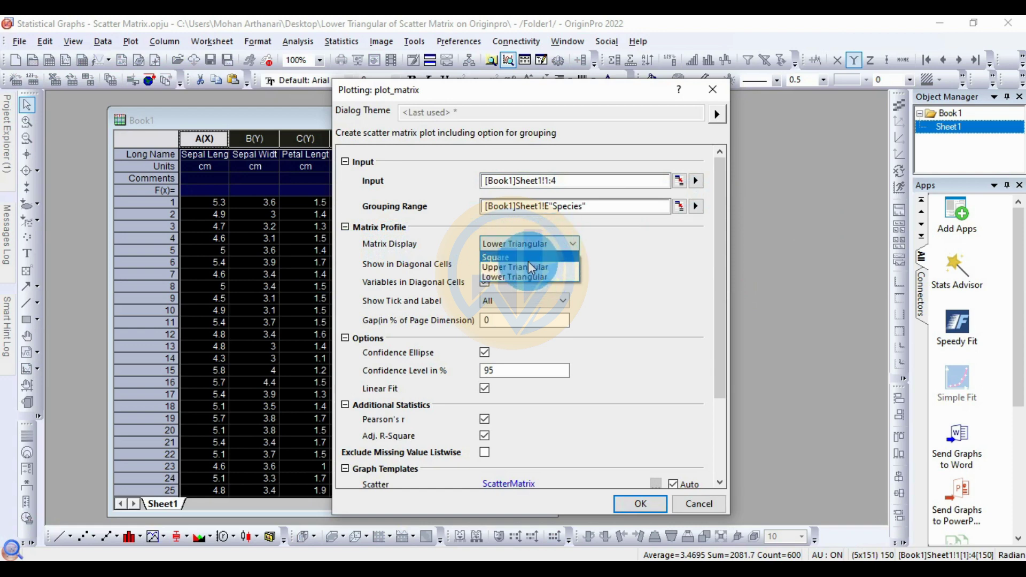
click(518, 277)
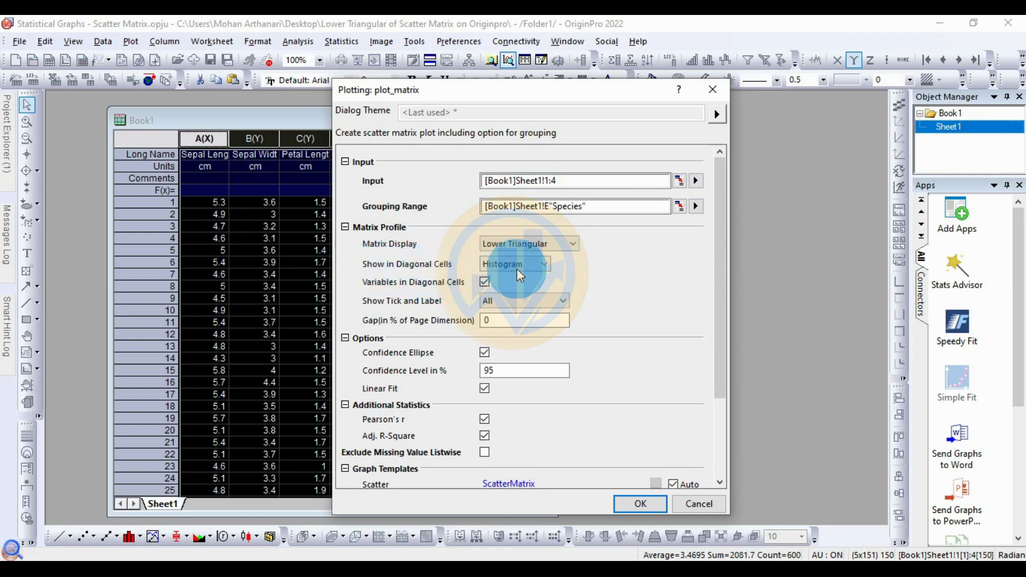
click(532, 264)
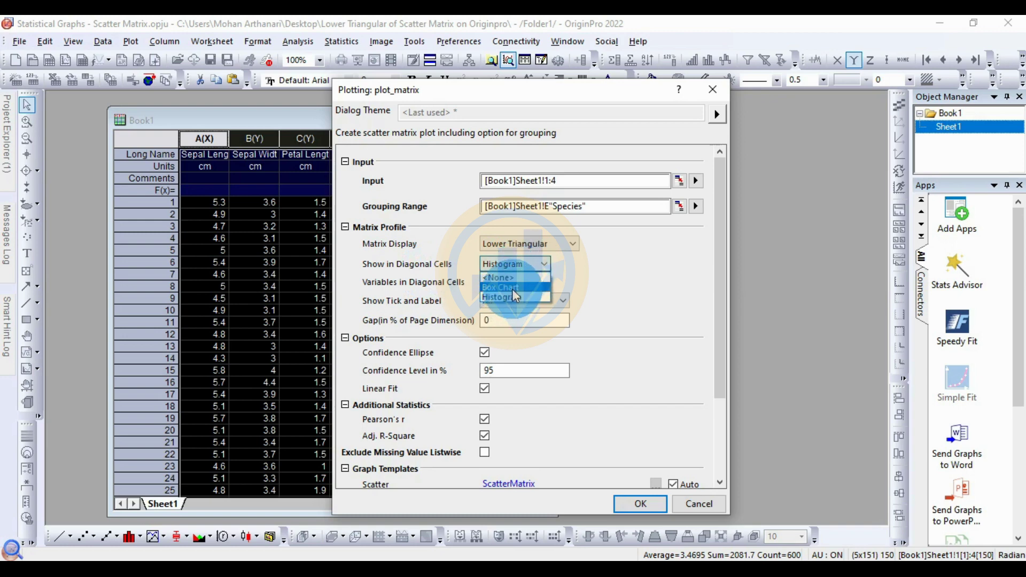
click(509, 298)
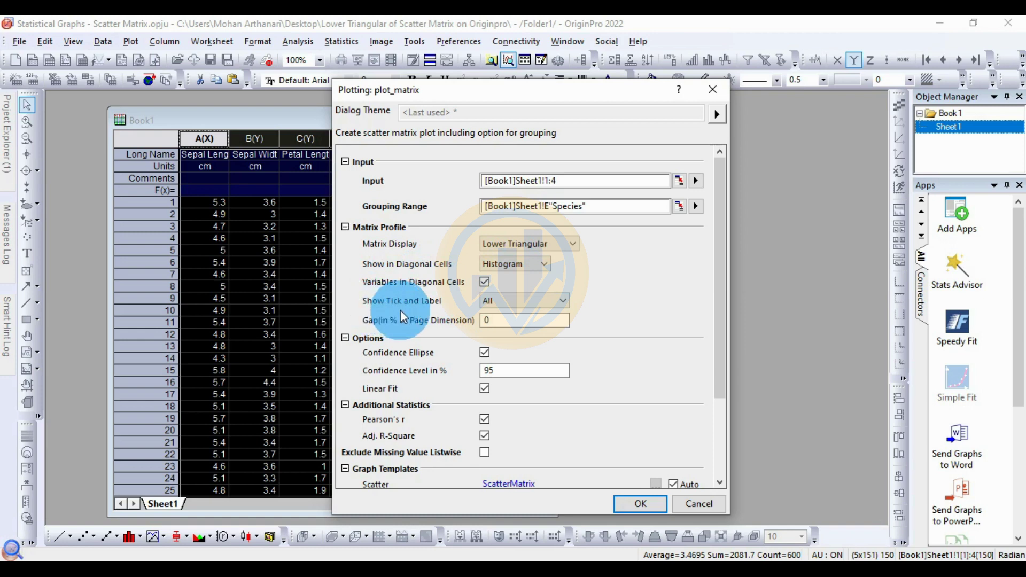
click(515, 299)
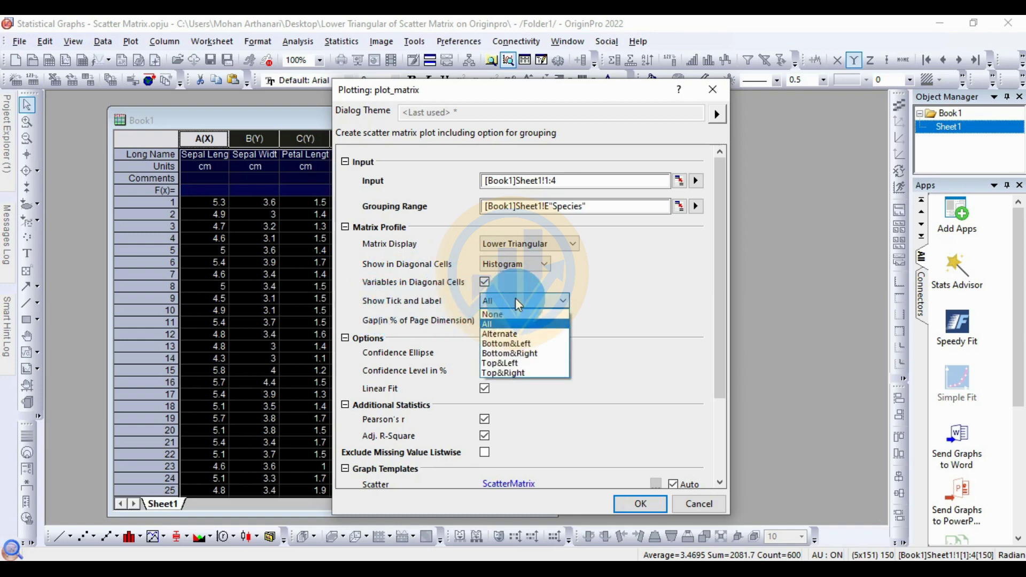
click(500, 323)
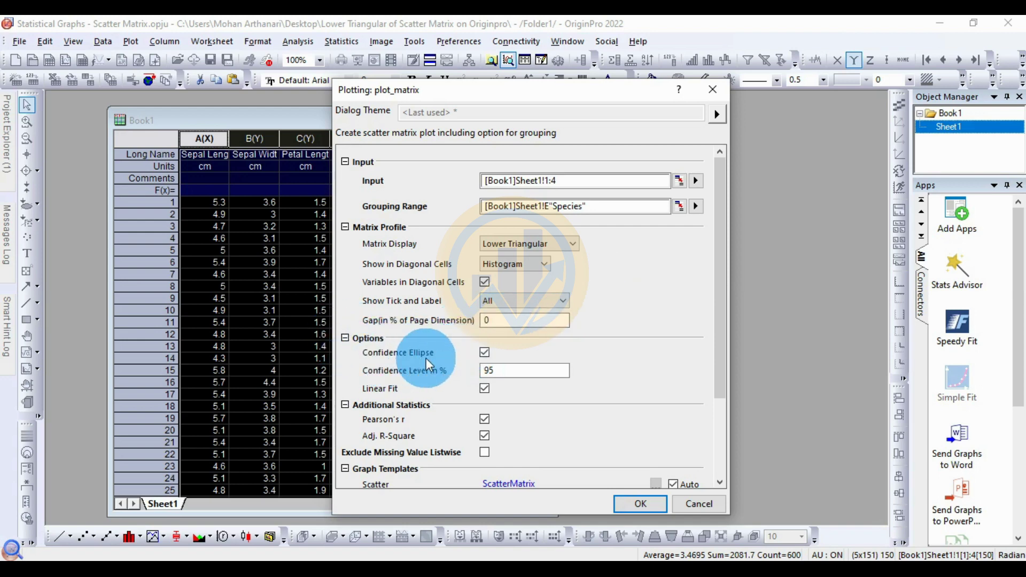
click(491, 358)
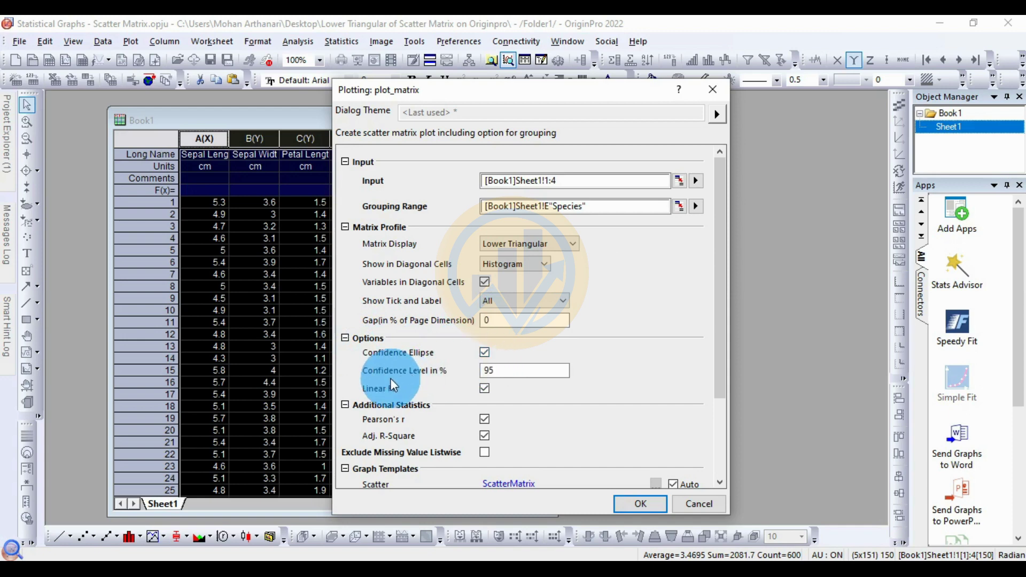
double_click(483, 372)
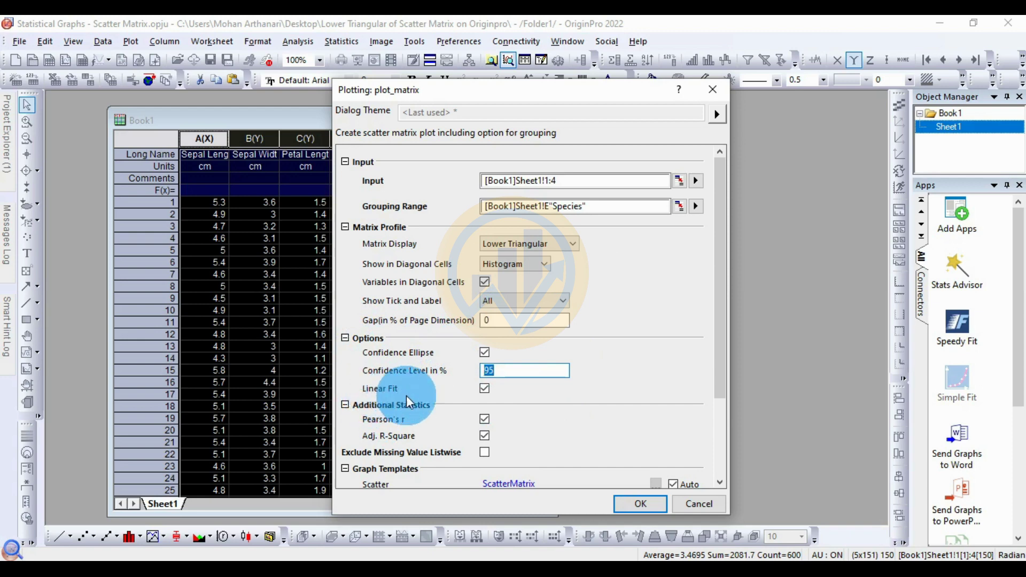
click(483, 388)
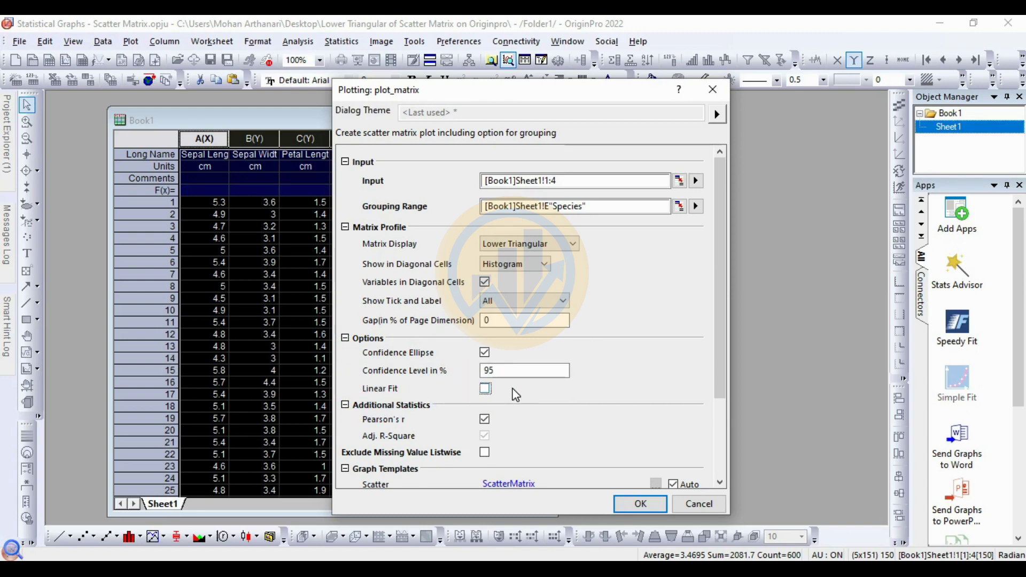
scroll(589, 388, down, 1)
scroll(588, 388, down, 2)
click(485, 339)
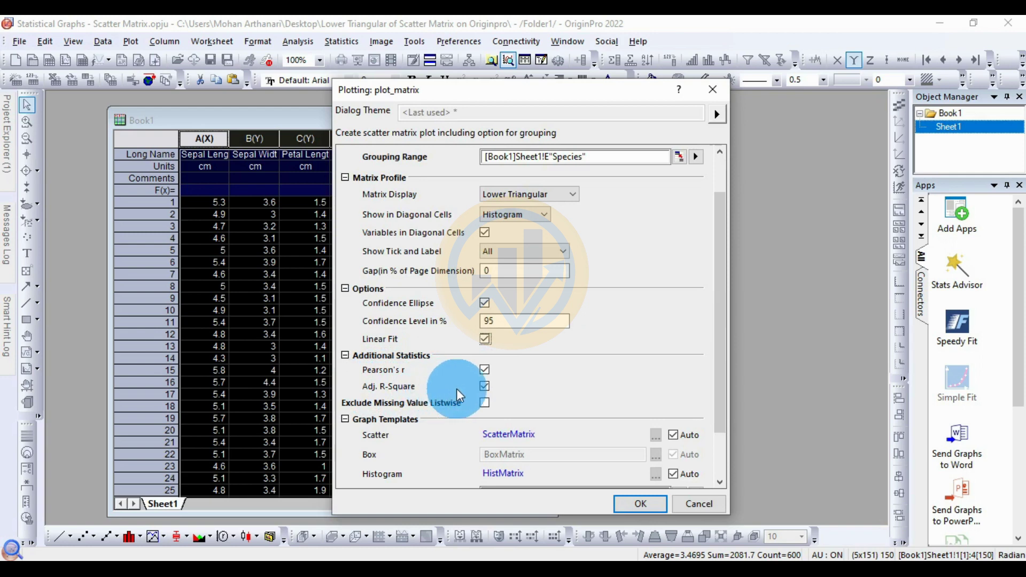
scroll(537, 384, down, 4)
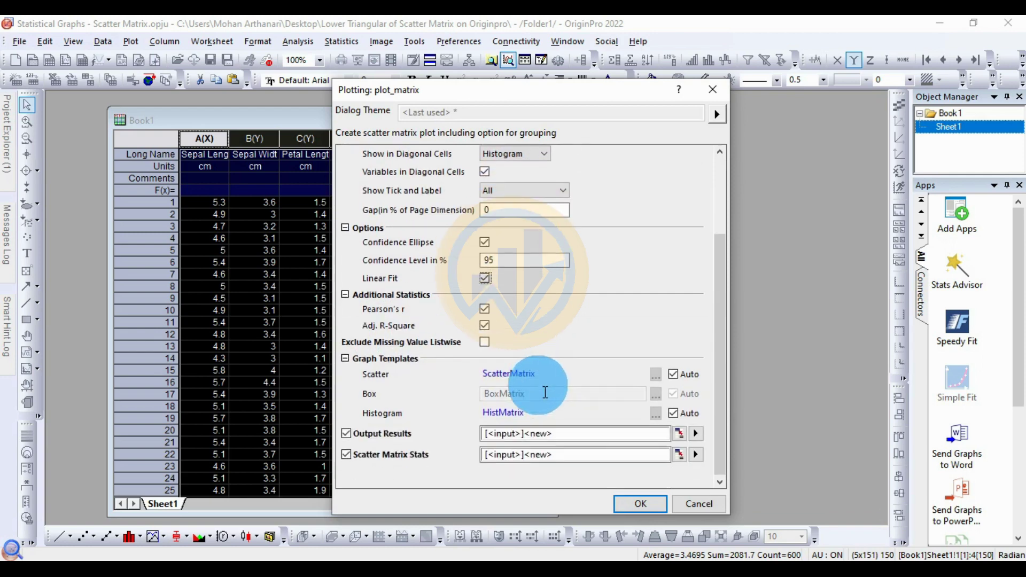
Step: Create the ScatterMatrix1 graph and enlarge its window to fill the workspace
click(649, 501)
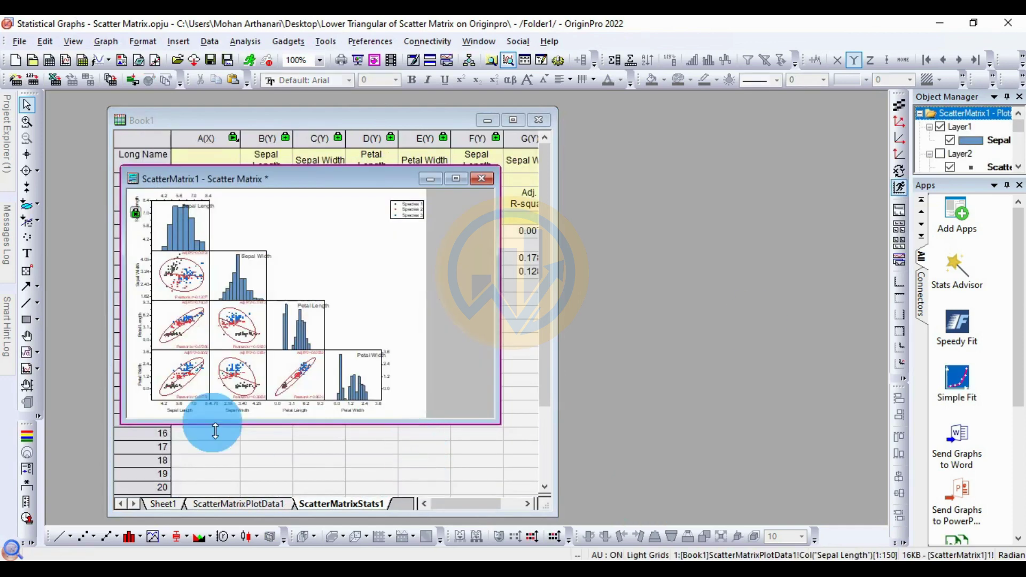
drag(334, 181, 476, 220)
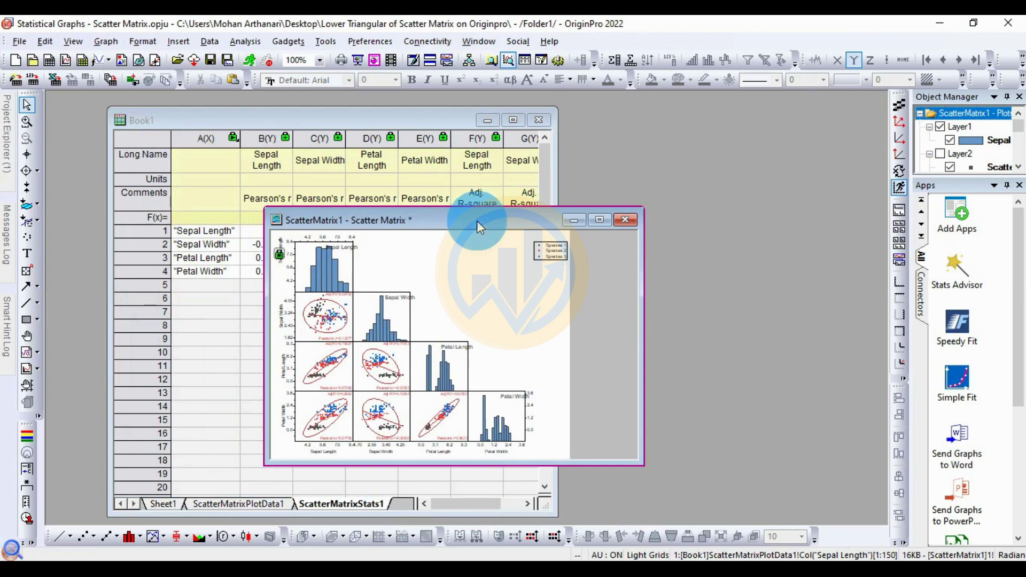
click(598, 222)
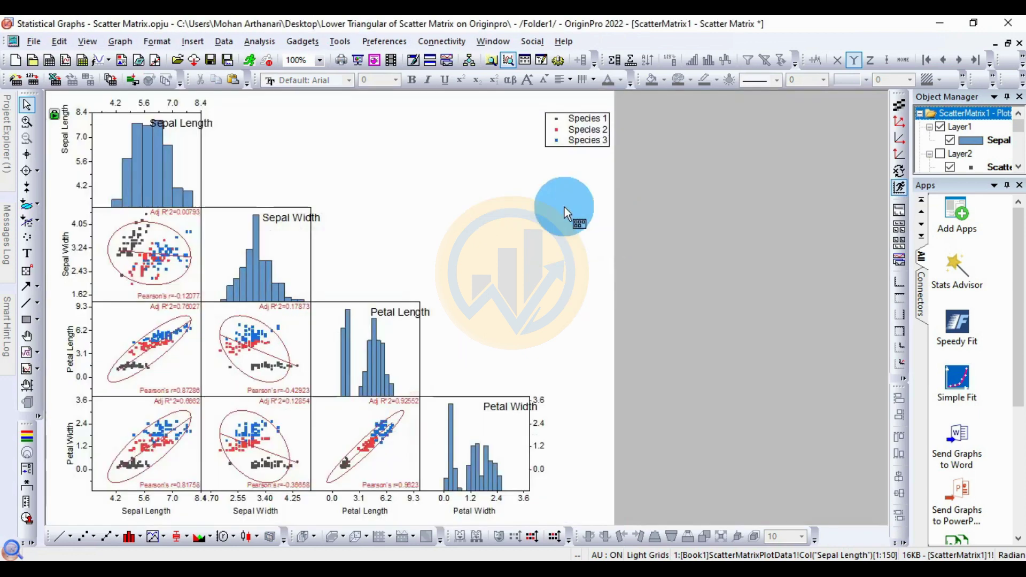
Step: Drag the species legend down and to the left, then deselect it
click(555, 144)
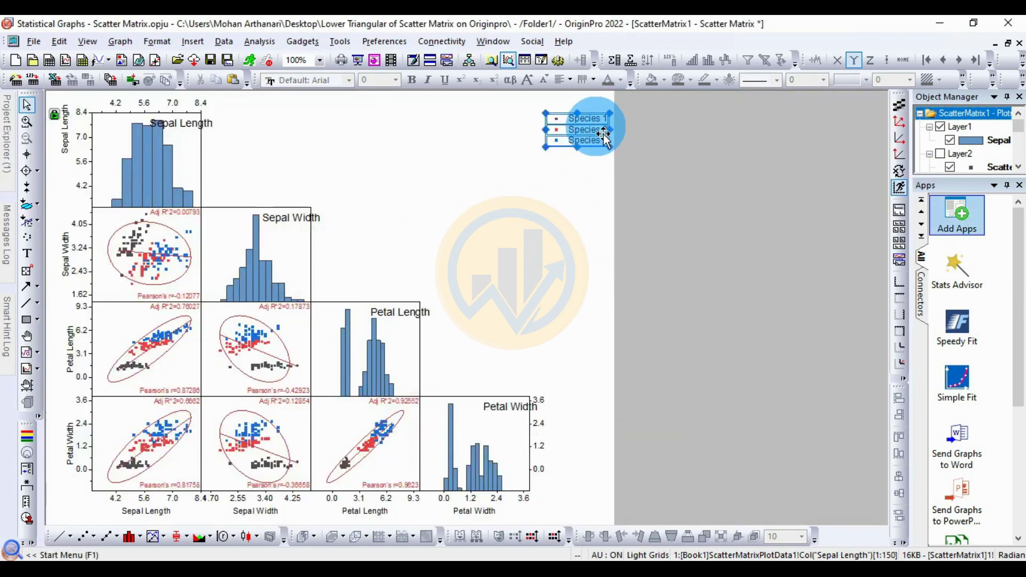
mouse_move(603, 132)
mouse_down()
mouse_move(507, 219)
mouse_move(494, 158)
mouse_move(506, 156)
mouse_up()
click(588, 249)
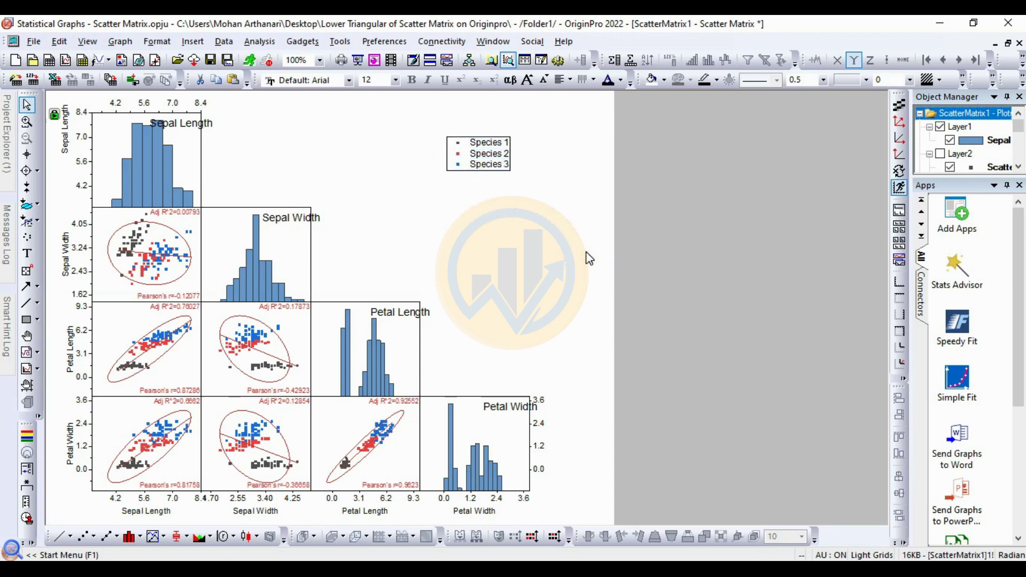
click(487, 155)
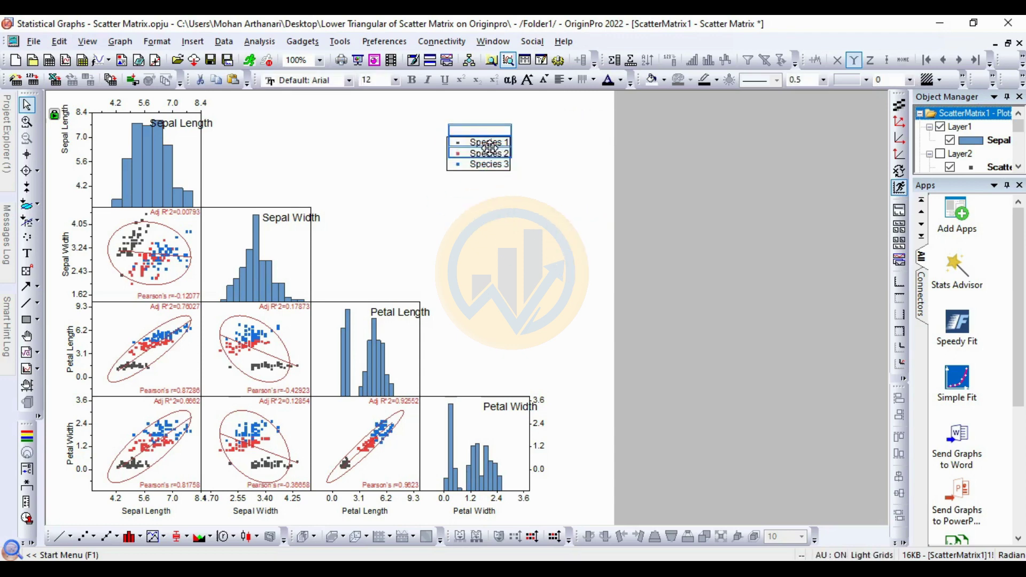
click(545, 219)
click(537, 212)
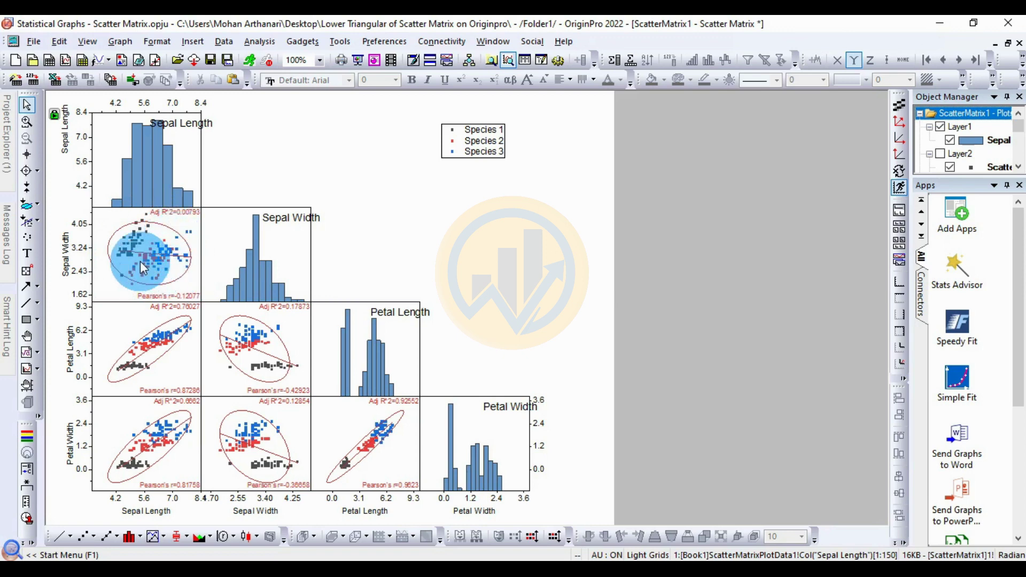
Step: Set the ellipse line width to 5 with Simple compound style in Plot Details
right_click(162, 225)
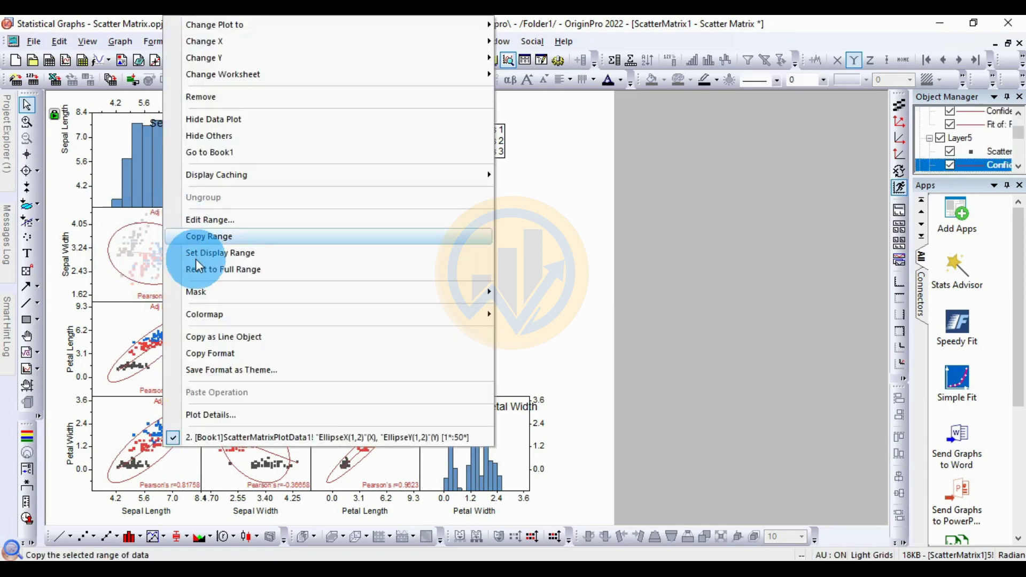
click(198, 418)
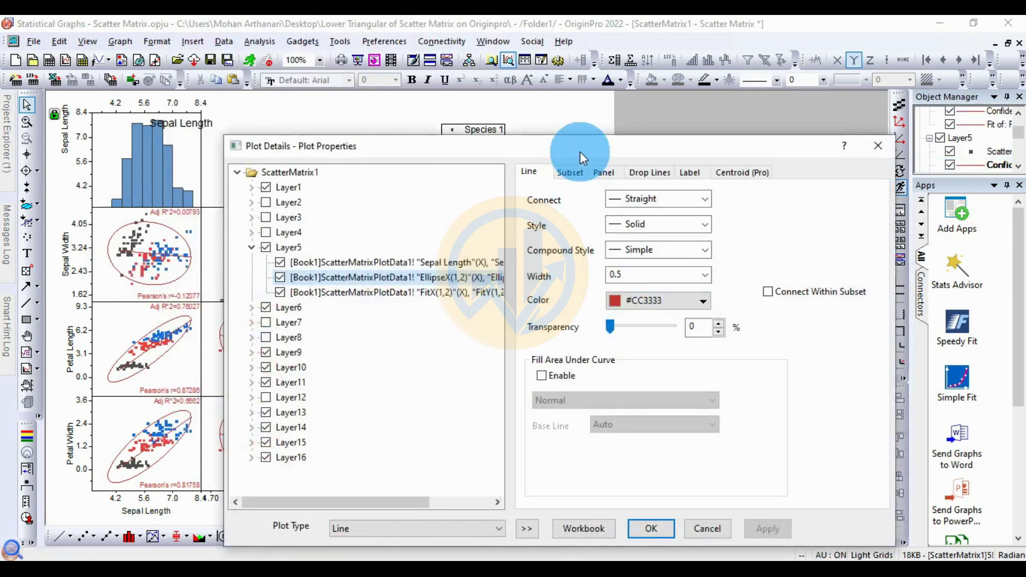
drag(580, 152, 570, 113)
click(517, 489)
click(632, 241)
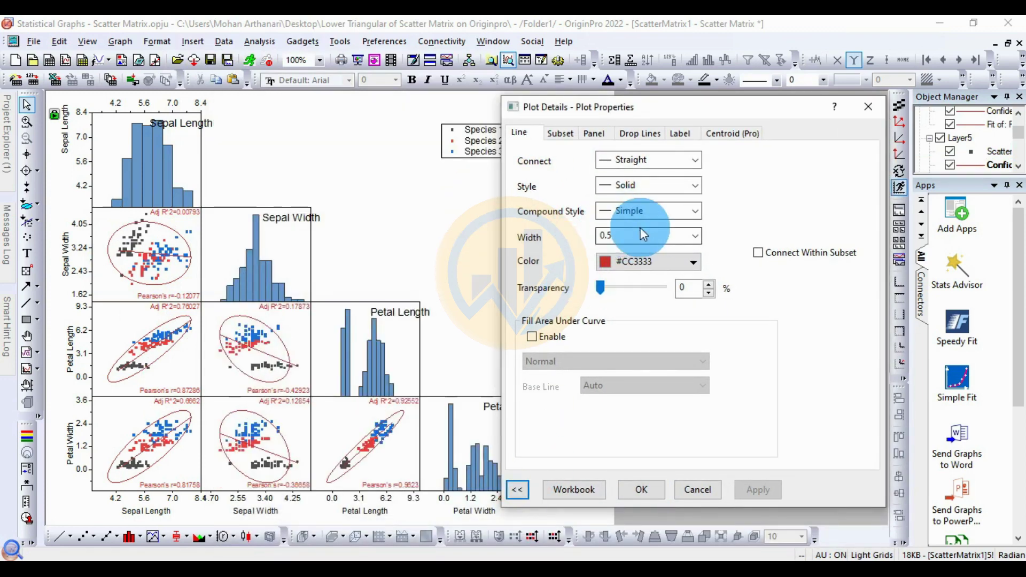
click(694, 235)
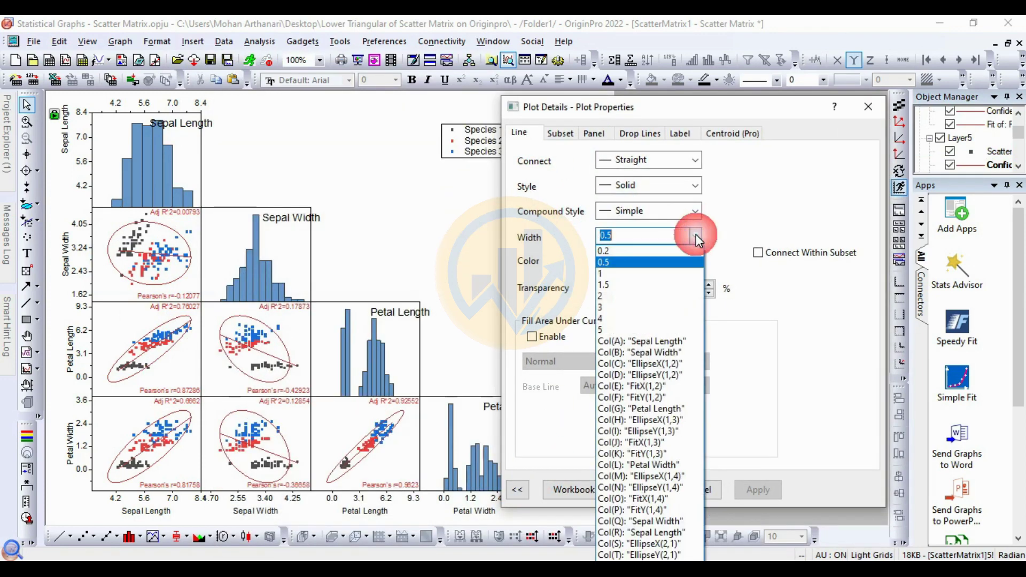
click(627, 329)
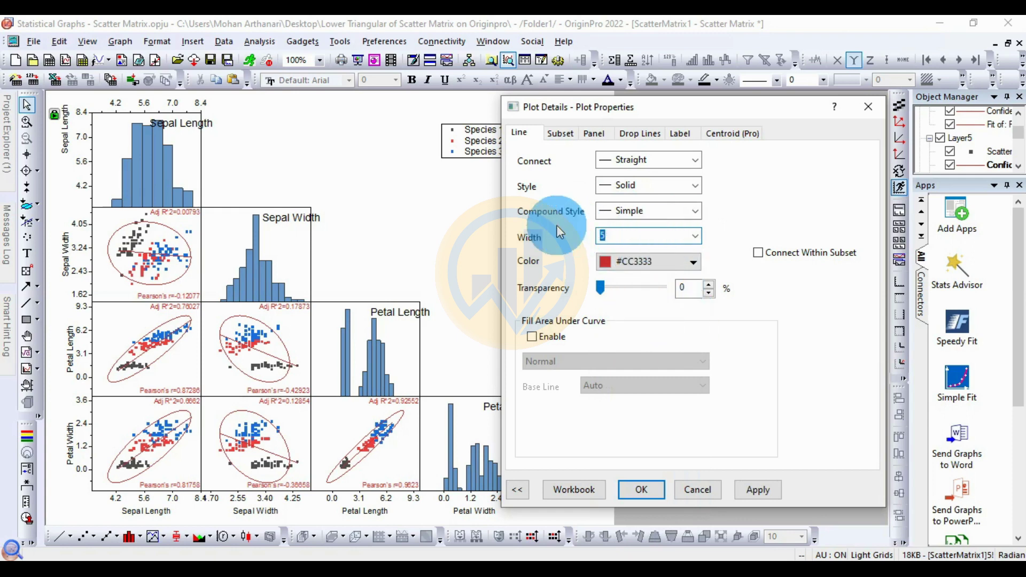
click(695, 209)
click(643, 225)
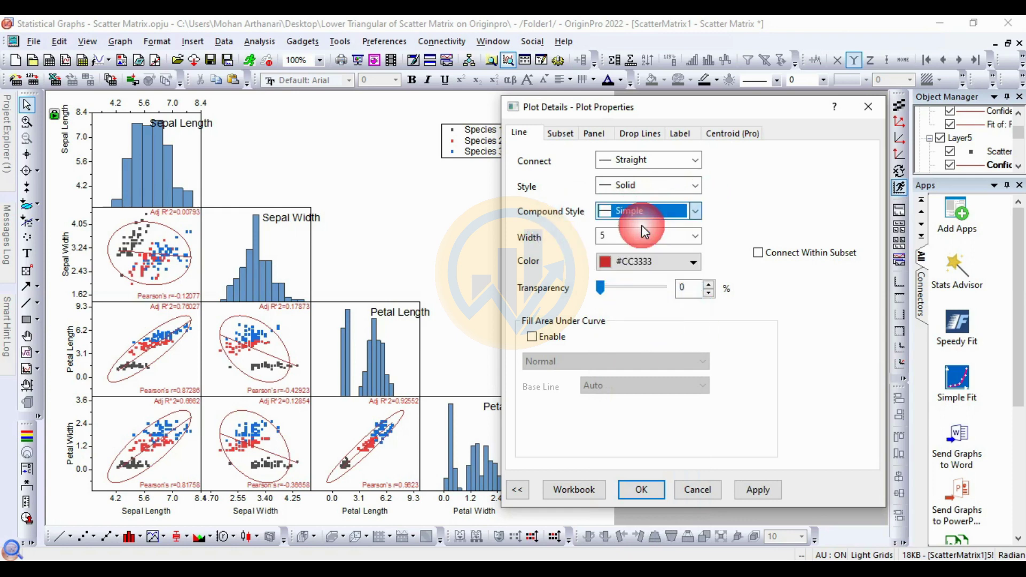
click(765, 496)
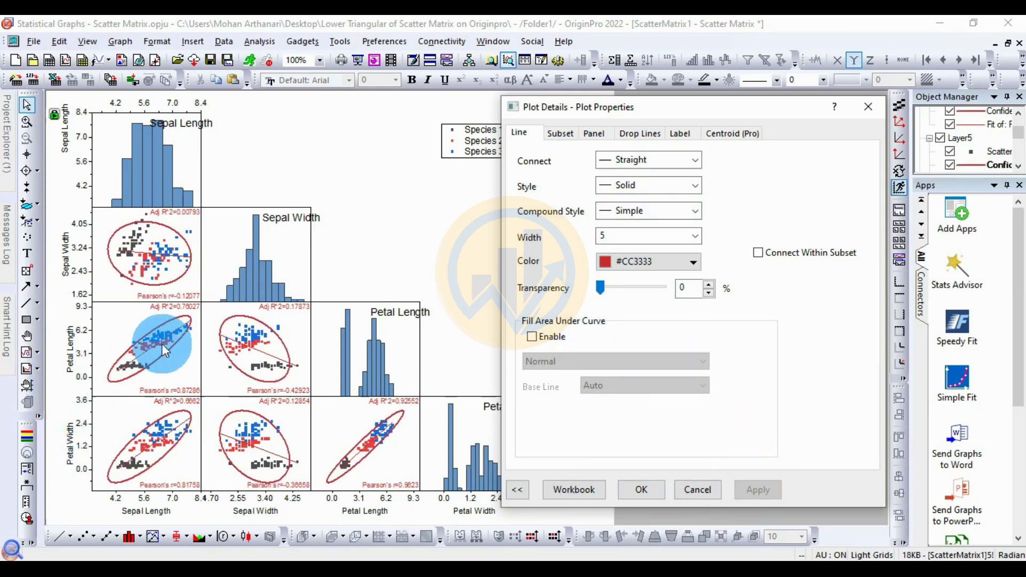
Step: Change the ellipse line colour to black and close Plot Details
click(635, 267)
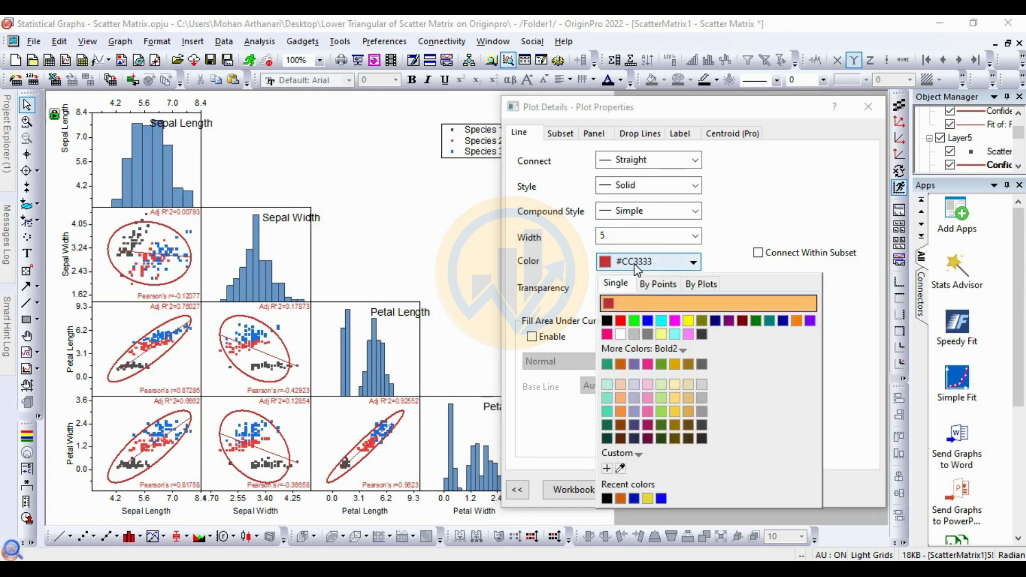
click(607, 320)
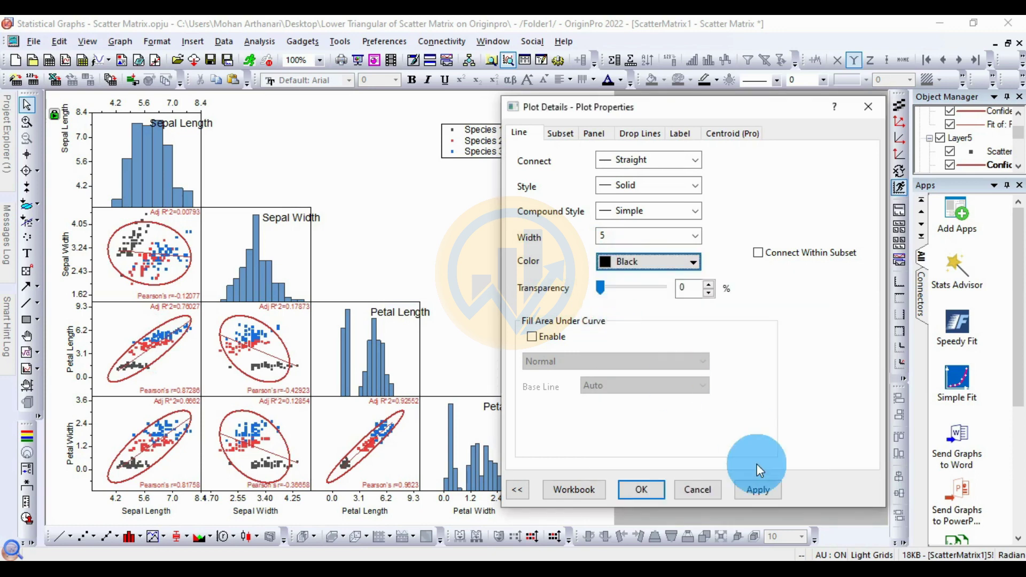
click(762, 498)
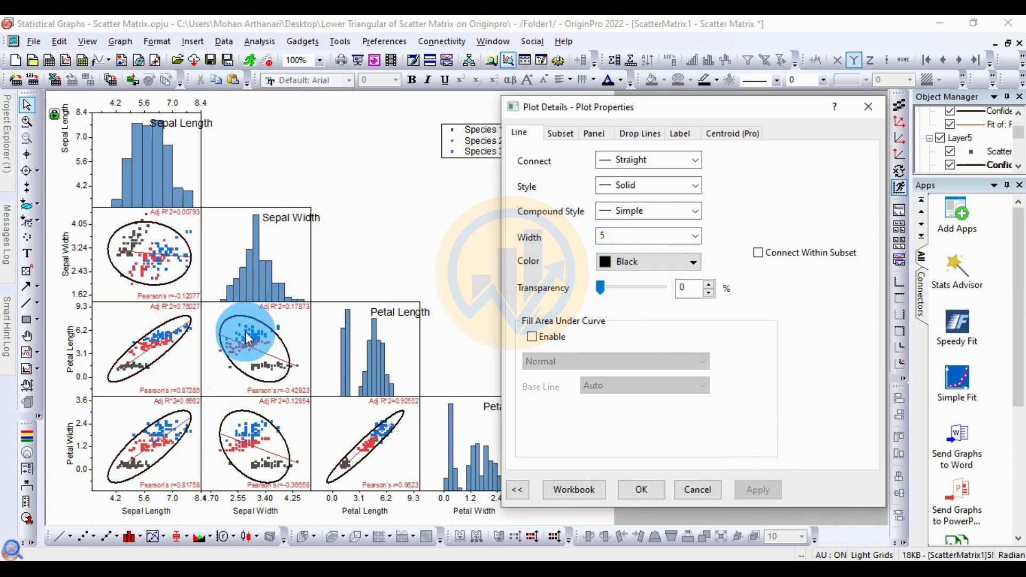
click(650, 488)
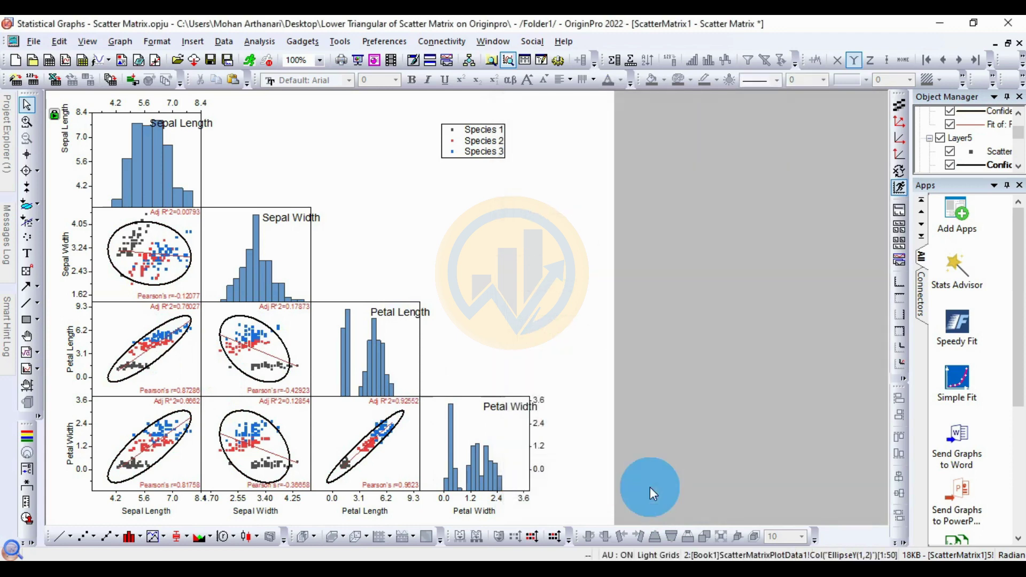
click(271, 358)
Step: Give the linear fit lines line width 5 and black colour in Plot Details
right_click(271, 358)
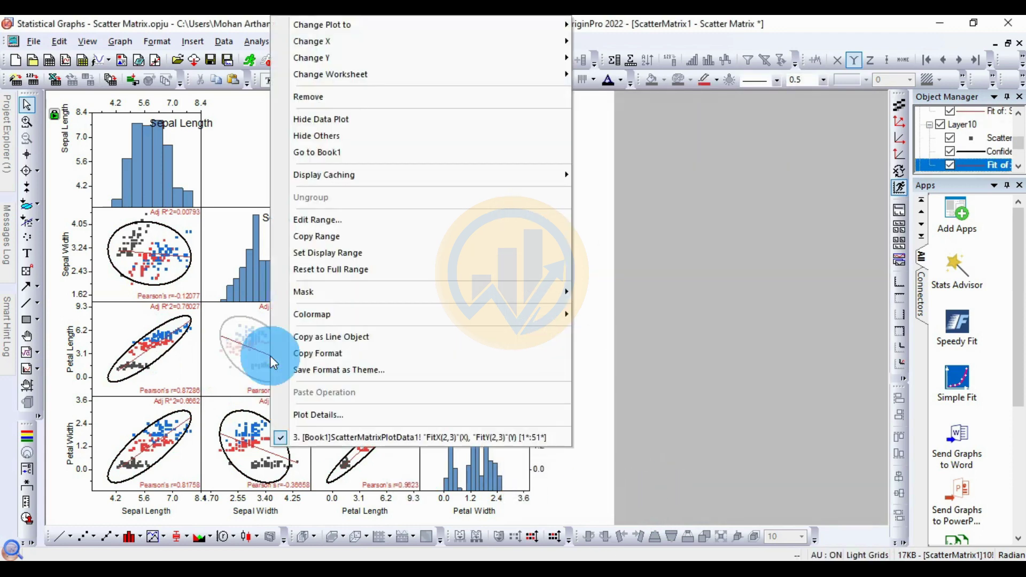
click(318, 416)
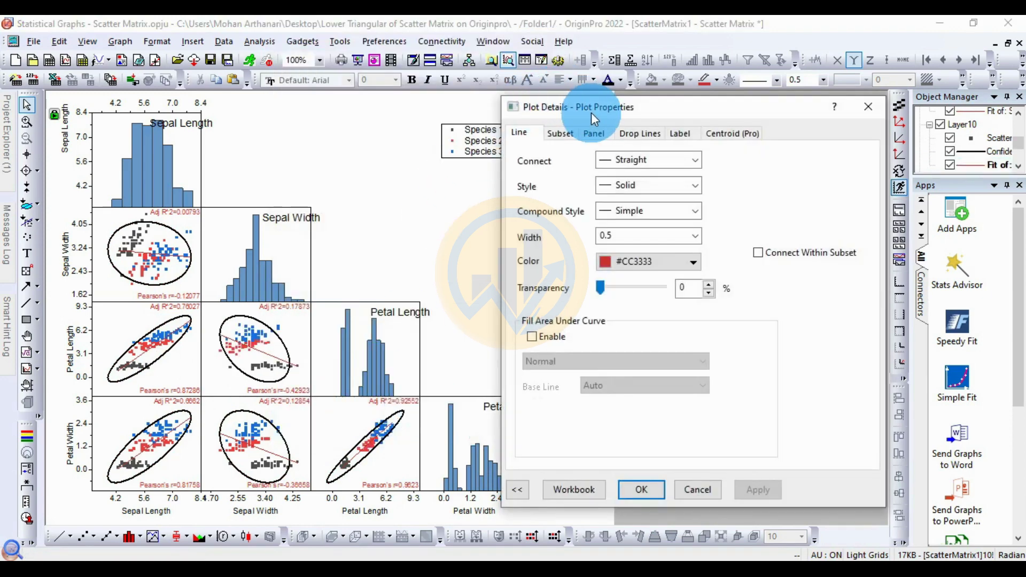
drag(591, 113, 551, 110)
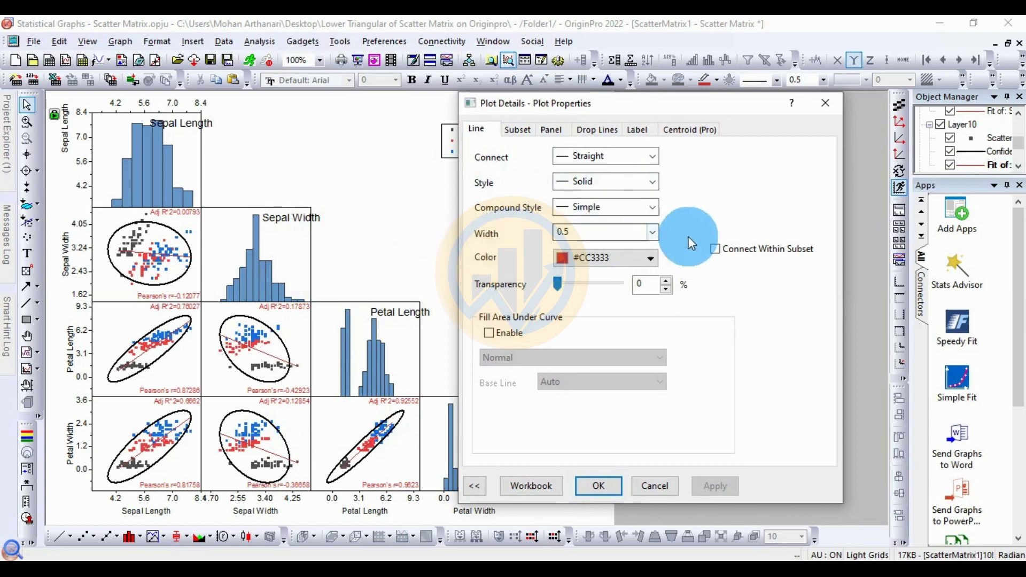
click(652, 231)
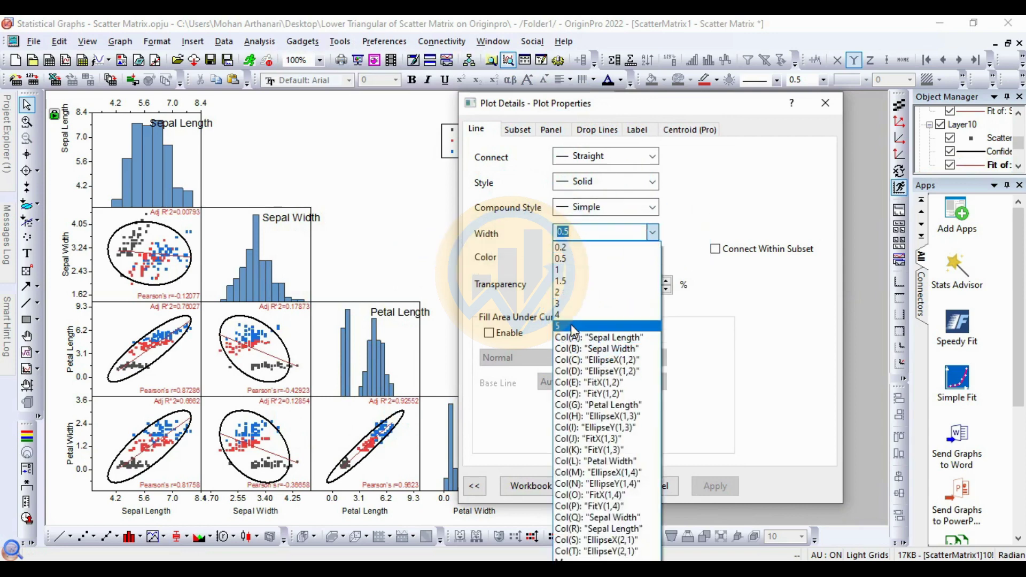
click(574, 326)
click(636, 258)
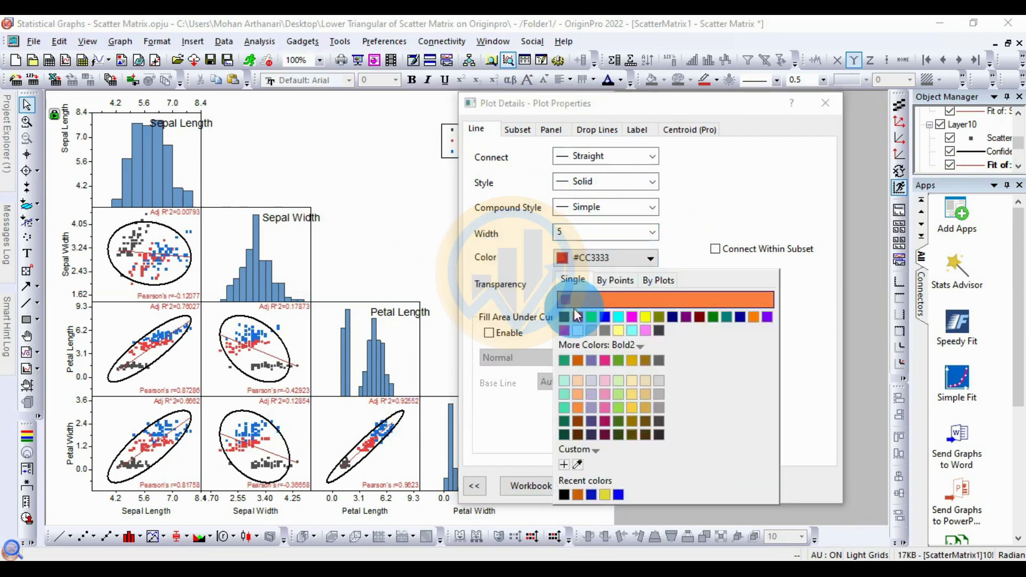
click(575, 316)
click(717, 486)
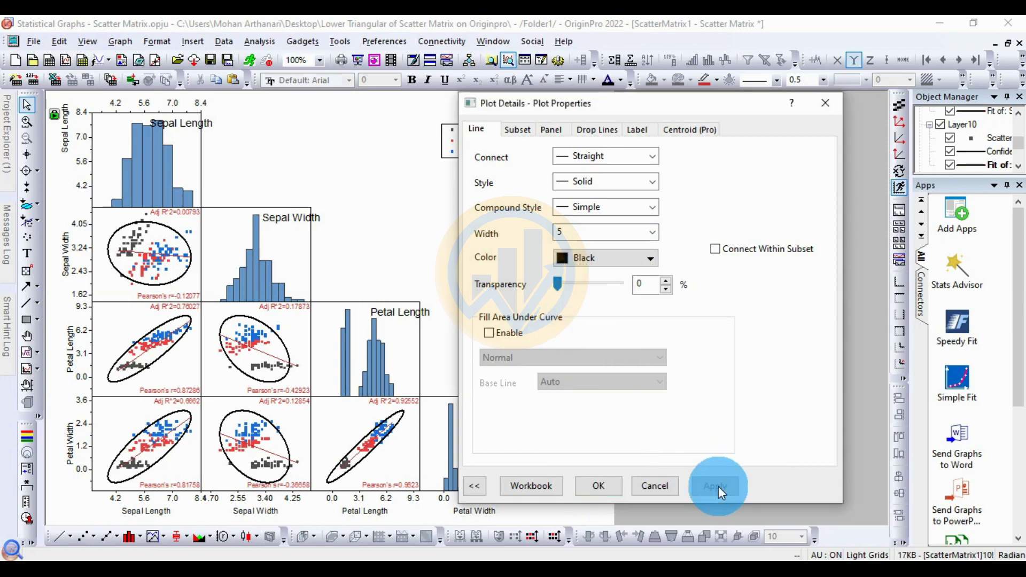
click(593, 487)
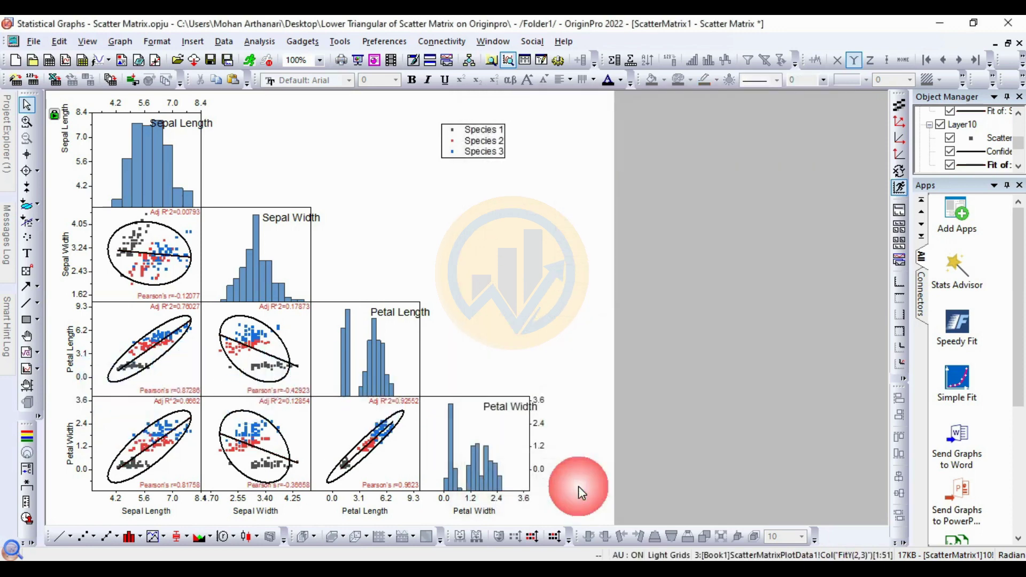
Step: Make the scatter symbols filled circles coloured by species with the Bold1 palette
right_click(146, 264)
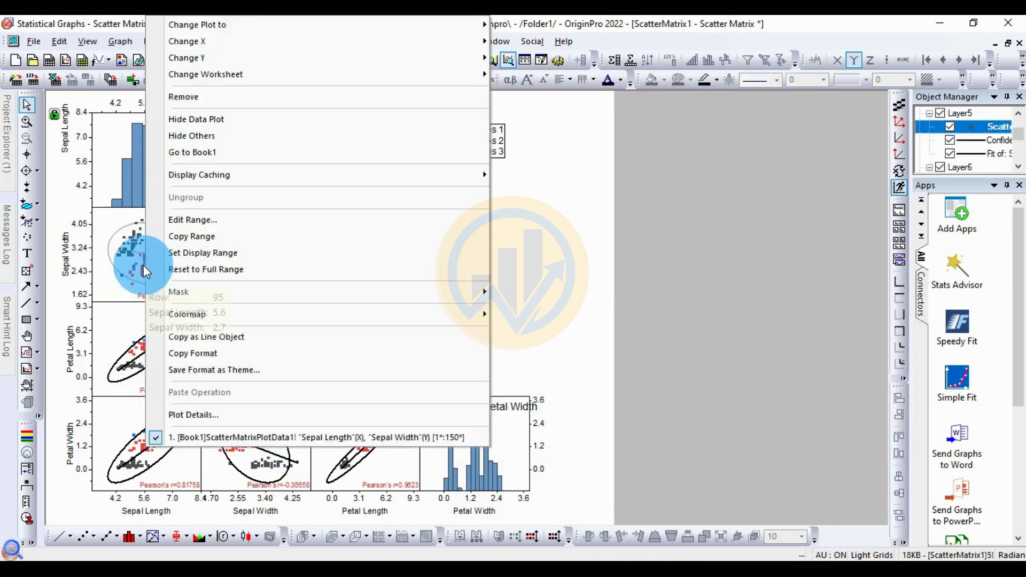
click(182, 416)
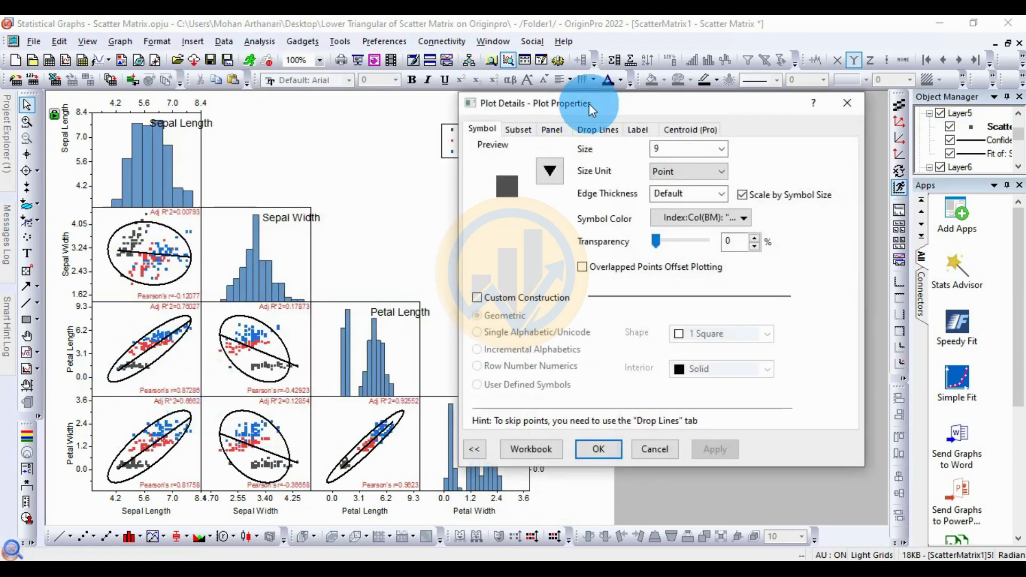
drag(589, 104, 555, 107)
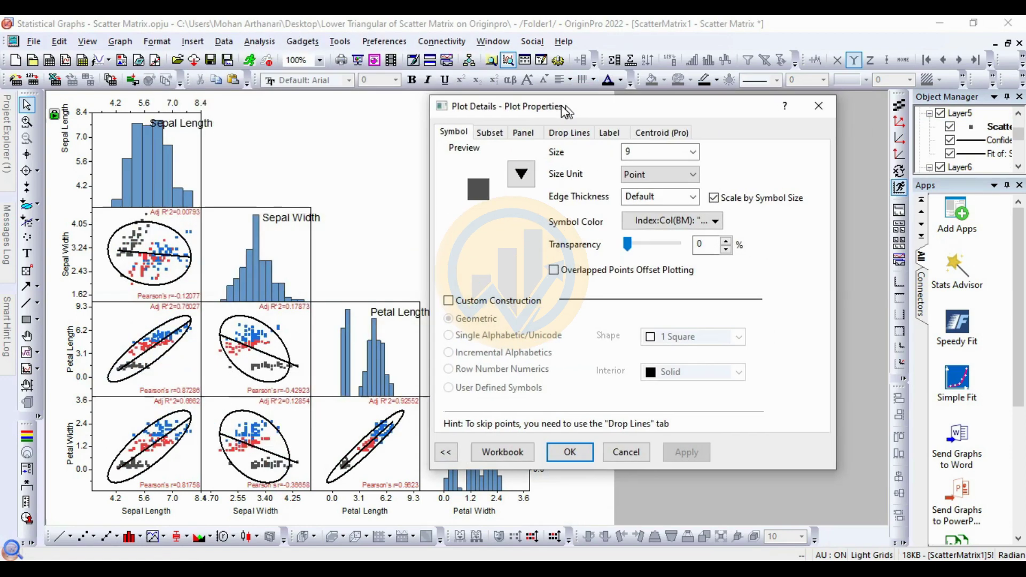
click(522, 175)
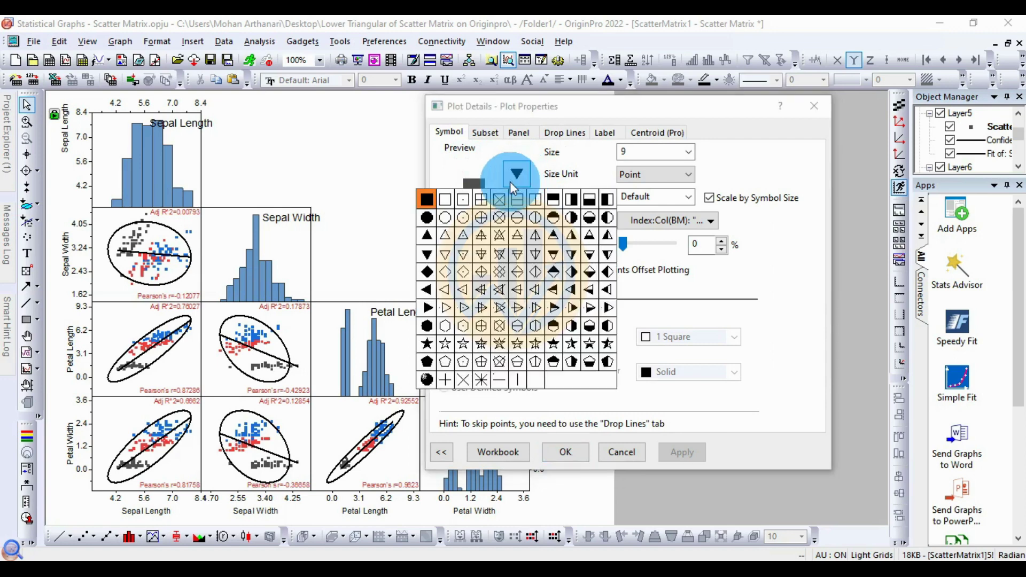
click(429, 216)
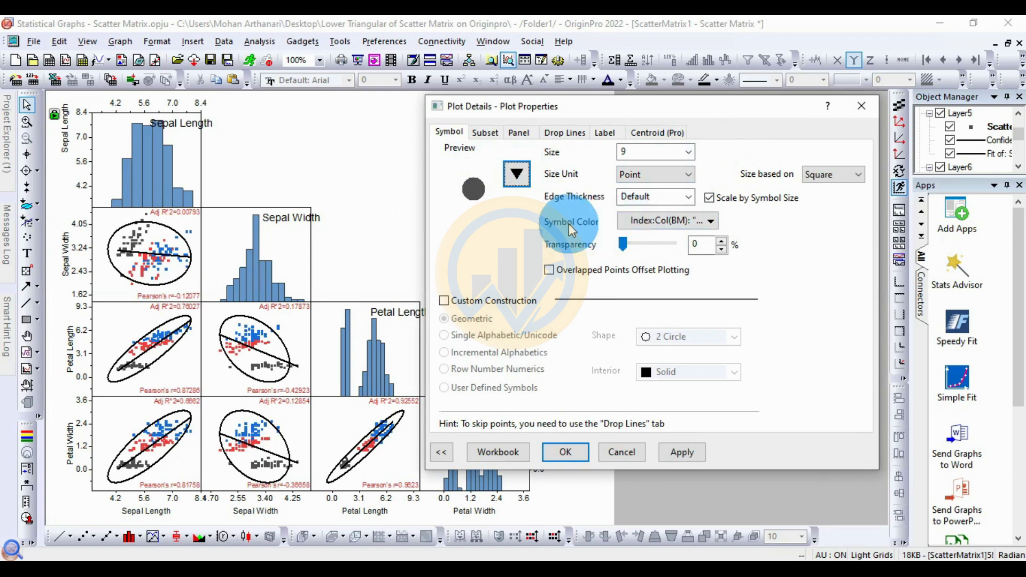
click(661, 223)
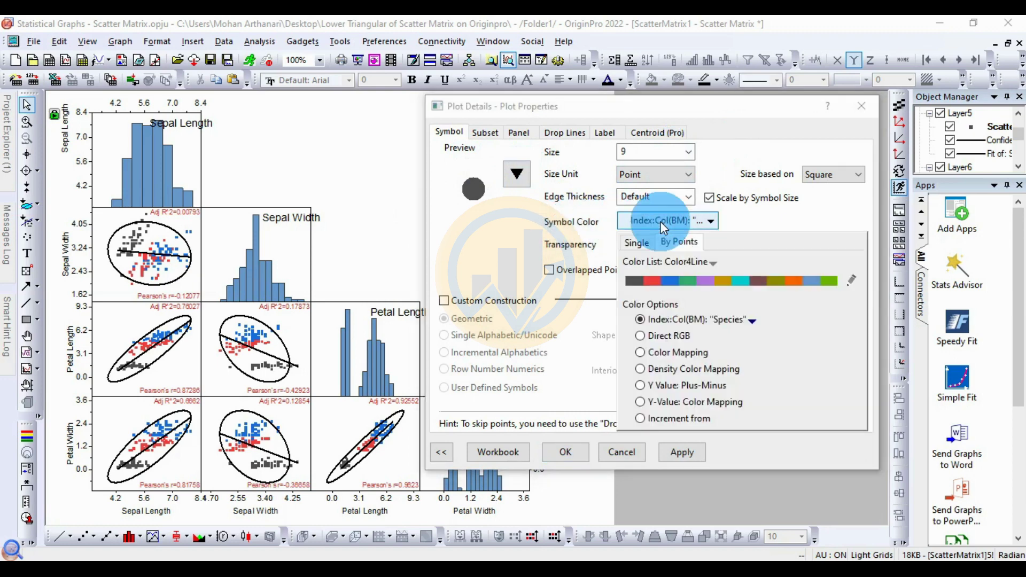
click(678, 261)
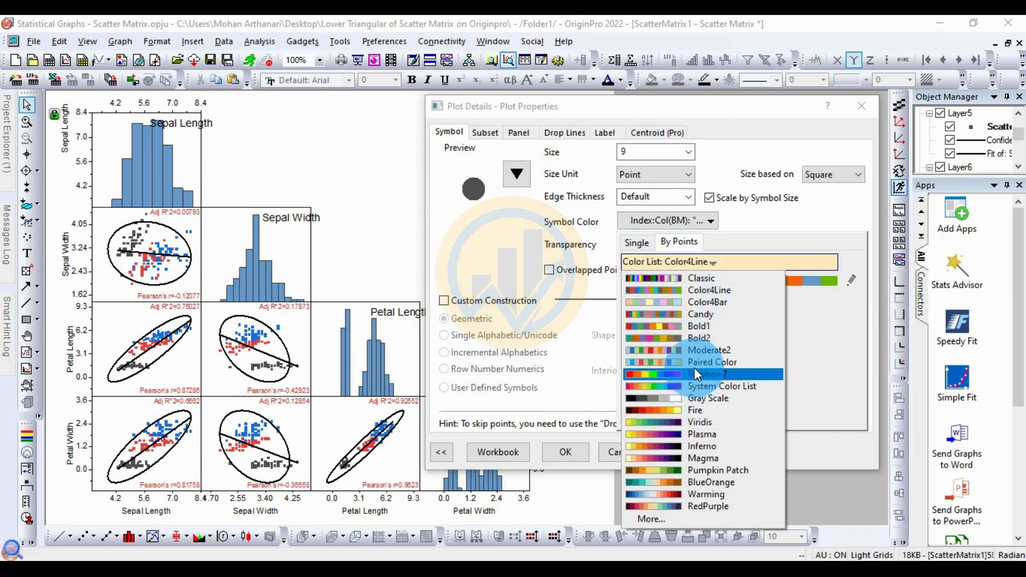
click(720, 326)
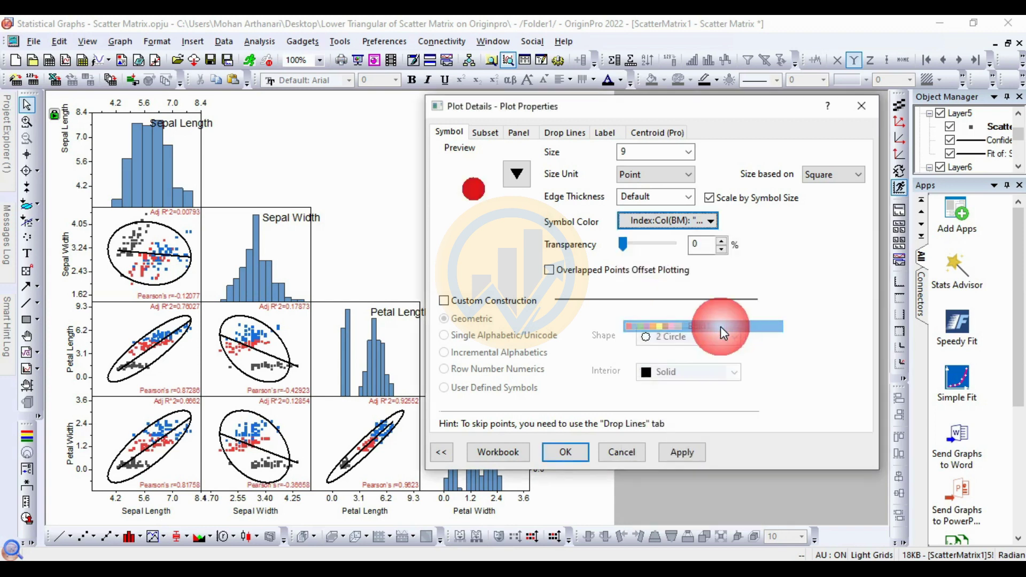
click(699, 454)
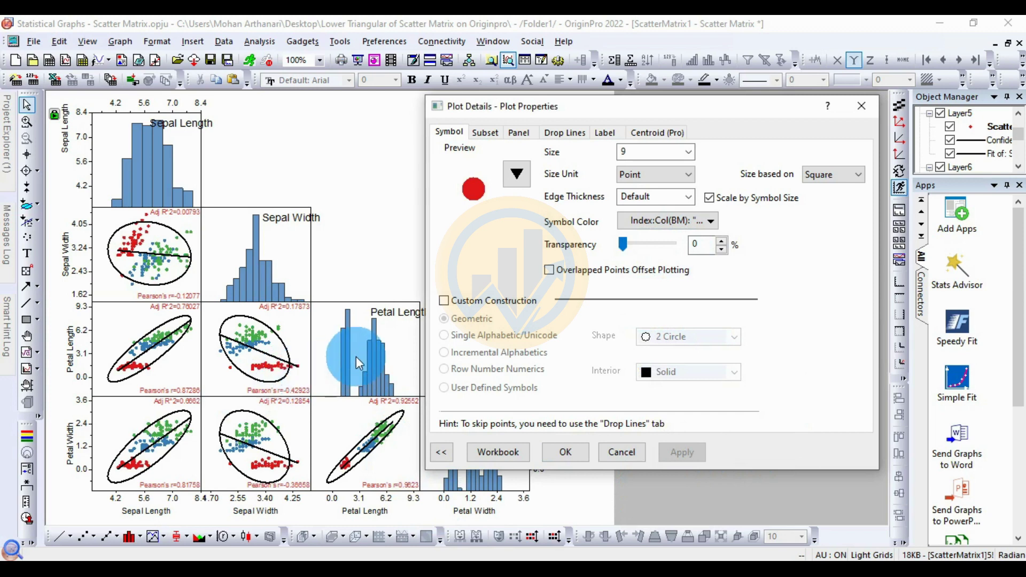
Step: Enlarge the scatter symbols to size 12 and close the dialog
click(688, 154)
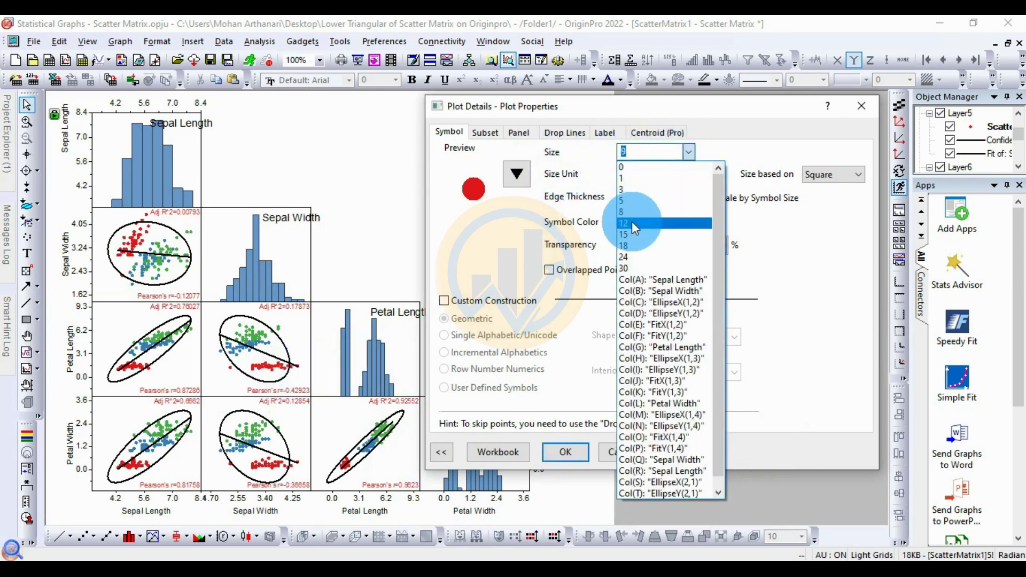
click(632, 225)
click(686, 453)
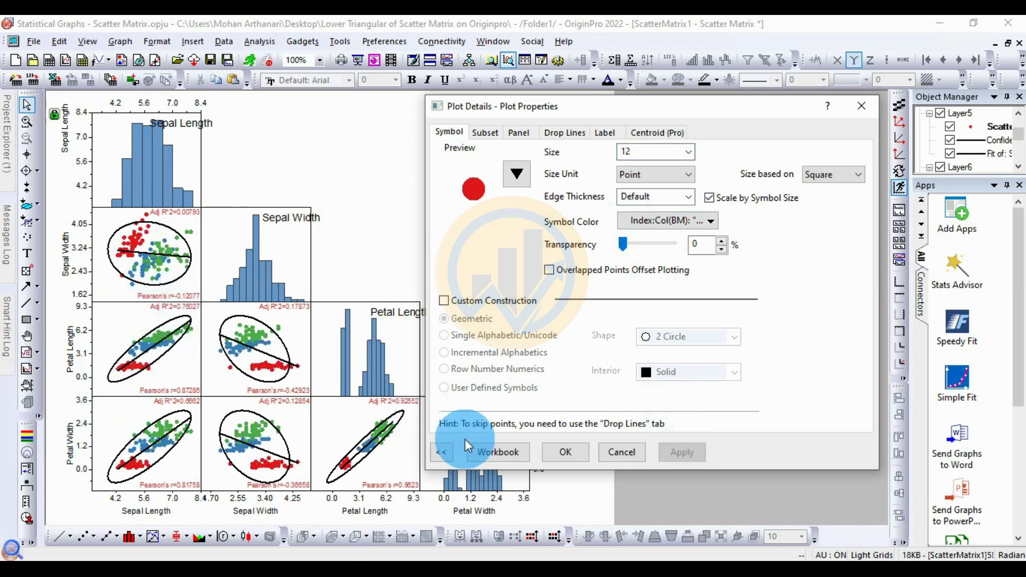
click(565, 452)
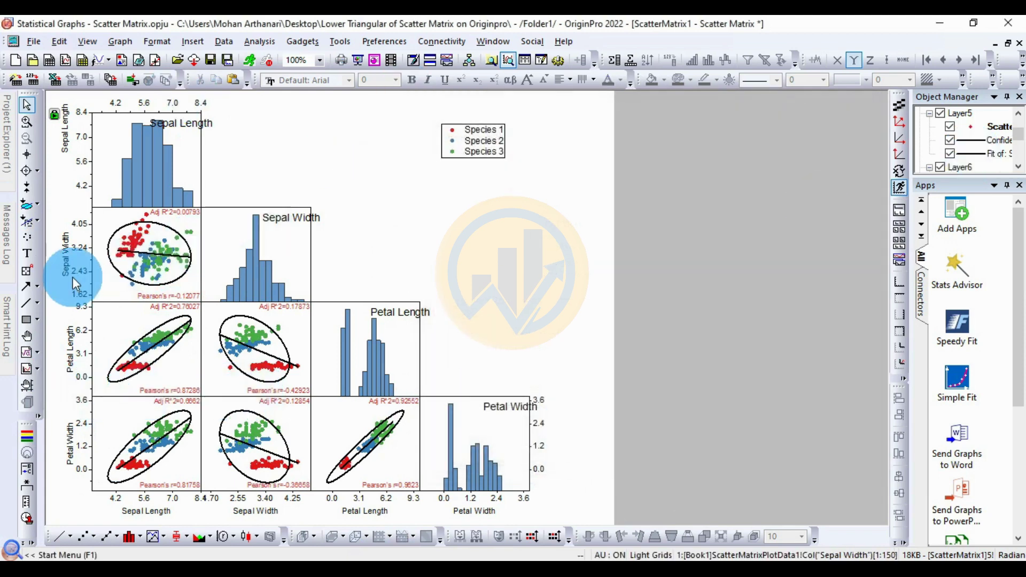
mouse_move(159, 272)
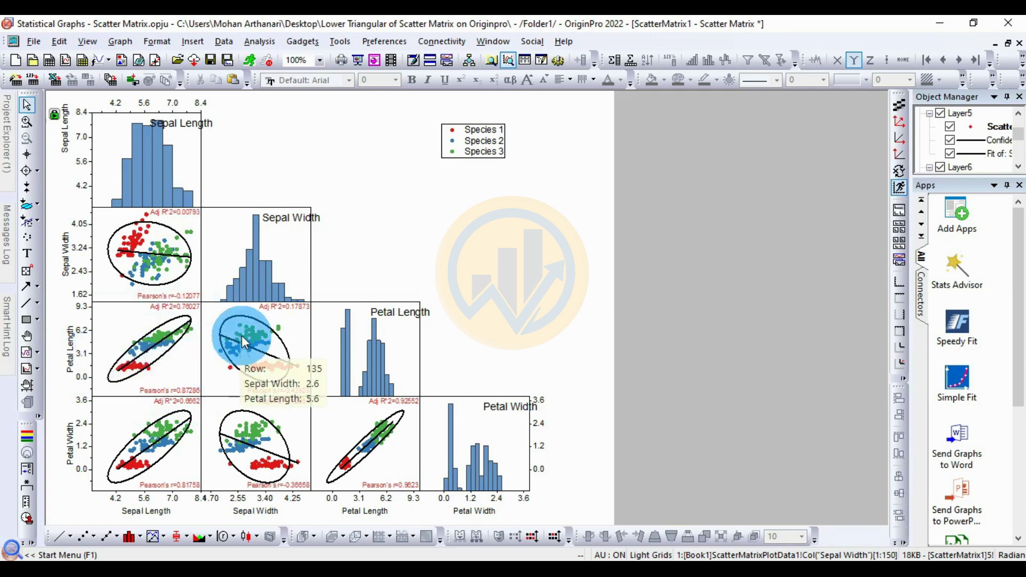
mouse_move(239, 355)
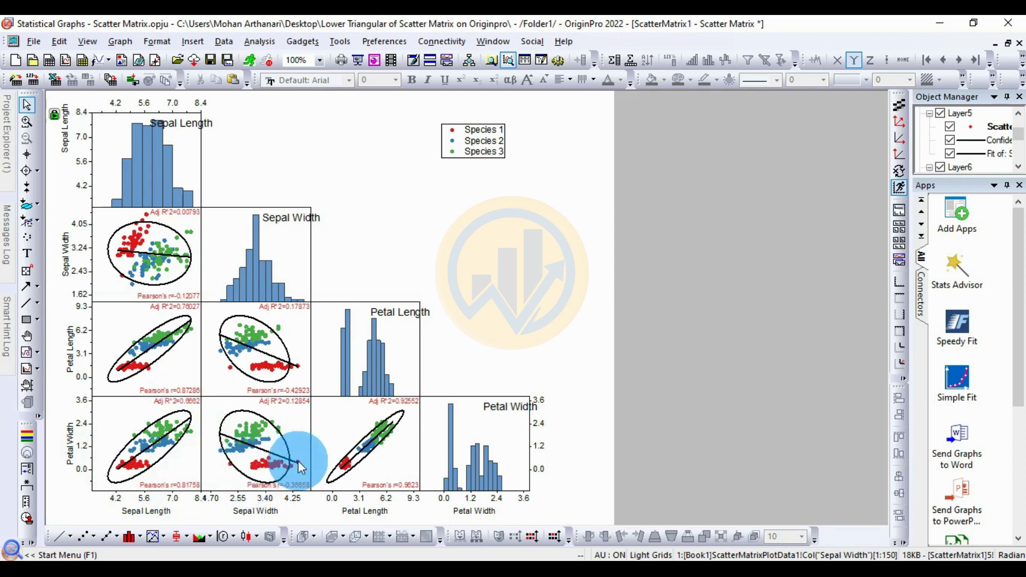
mouse_move(297, 461)
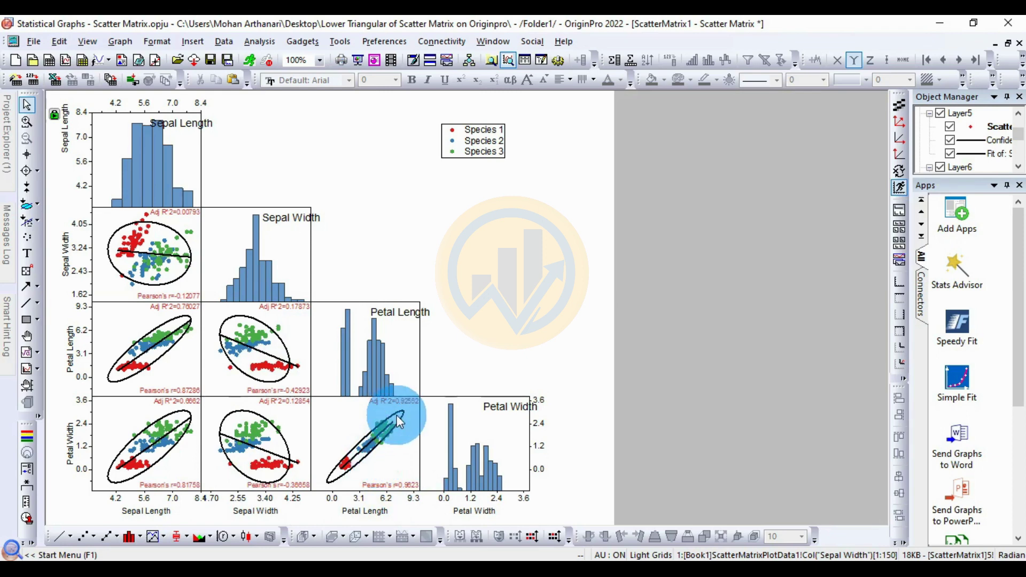
mouse_move(404, 405)
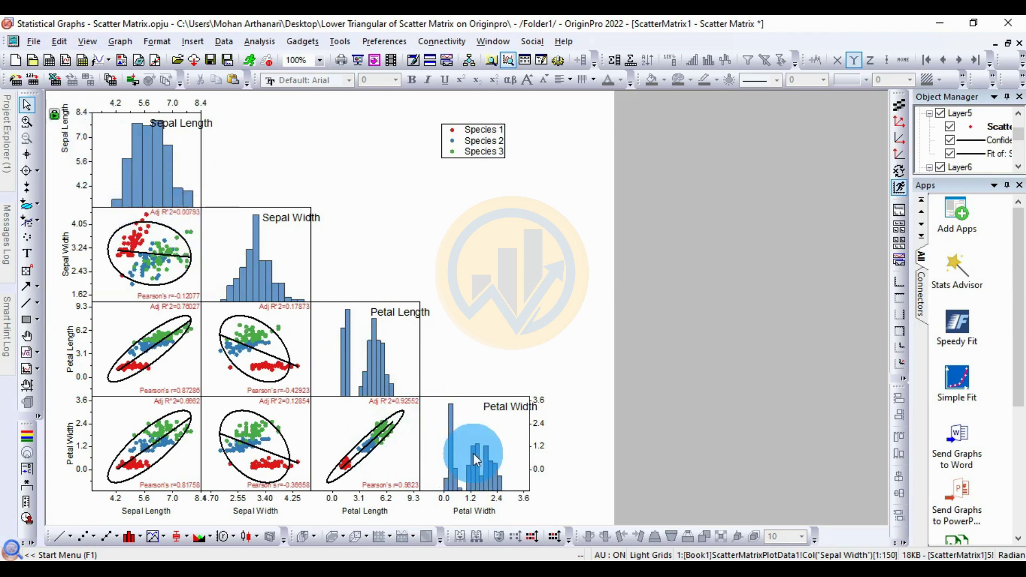
Step: Set the histogram bar border width to 5 on the Pattern tab
click(158, 184)
double_click(158, 184)
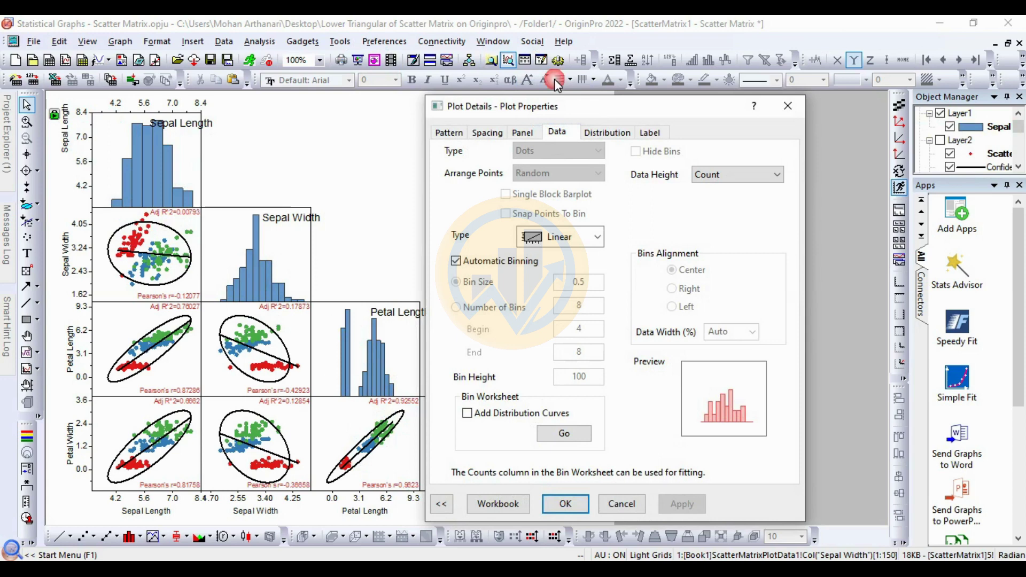
click(450, 133)
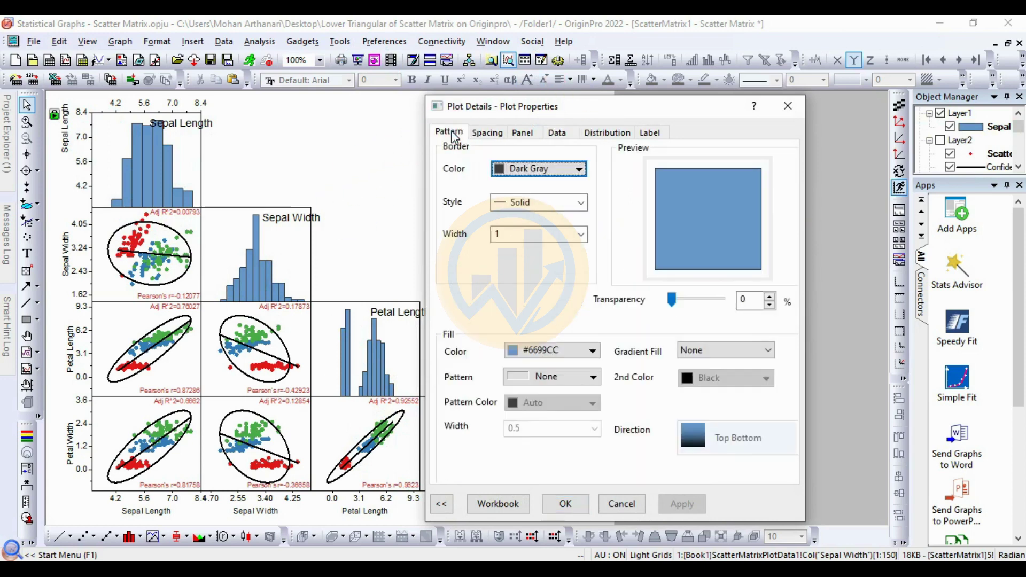
click(547, 171)
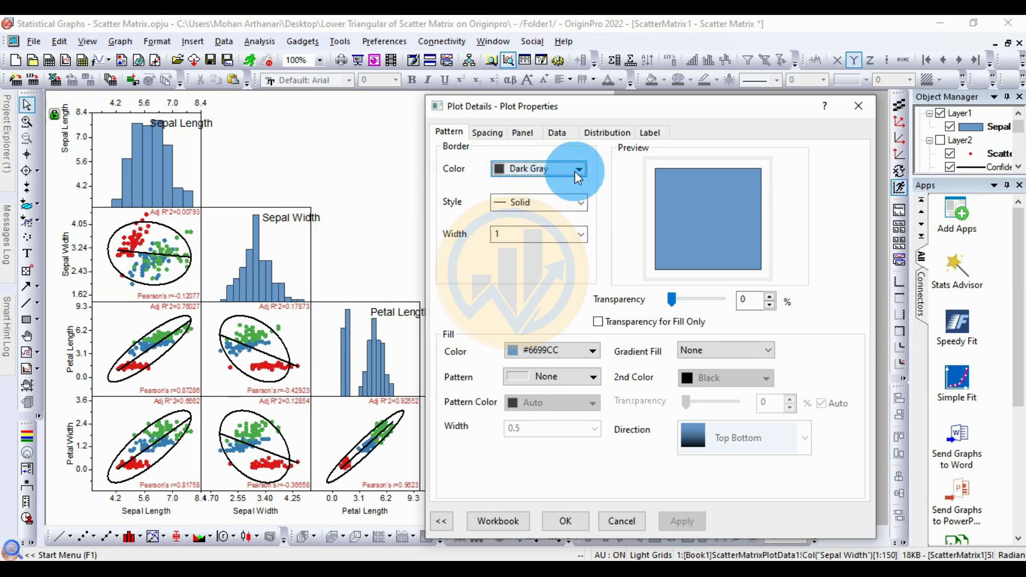
click(581, 235)
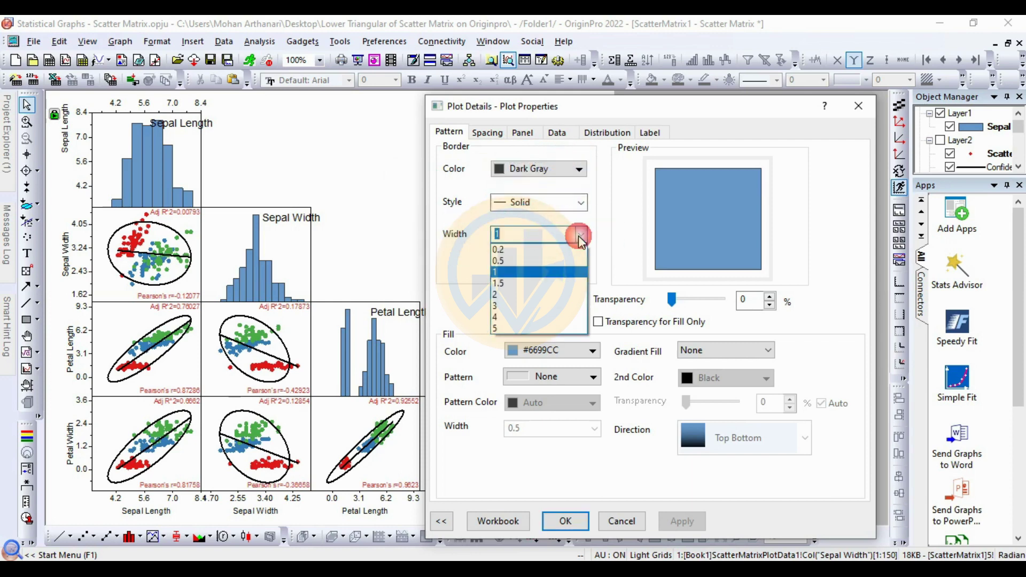
click(517, 294)
click(677, 524)
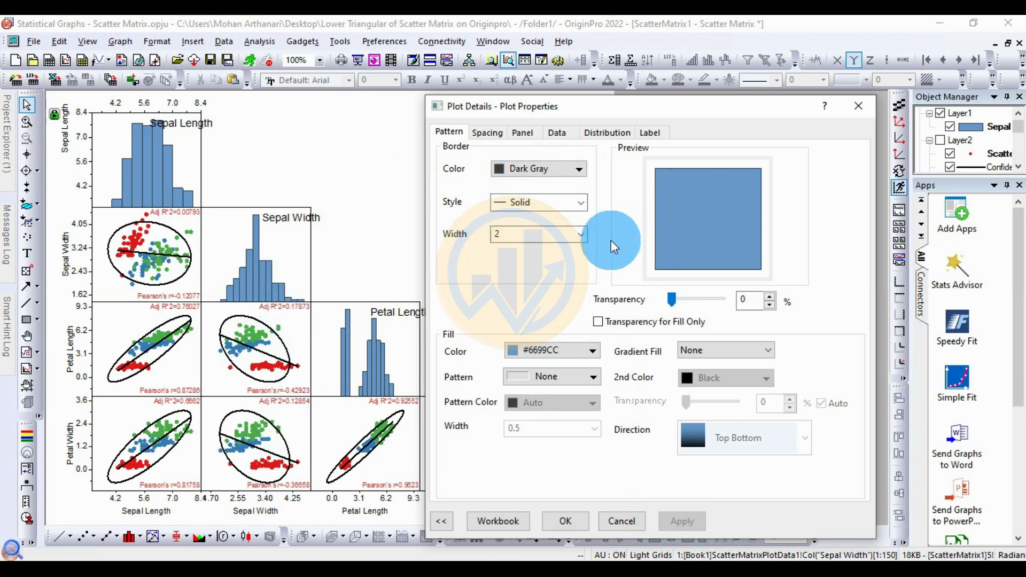
click(580, 235)
click(508, 303)
click(684, 523)
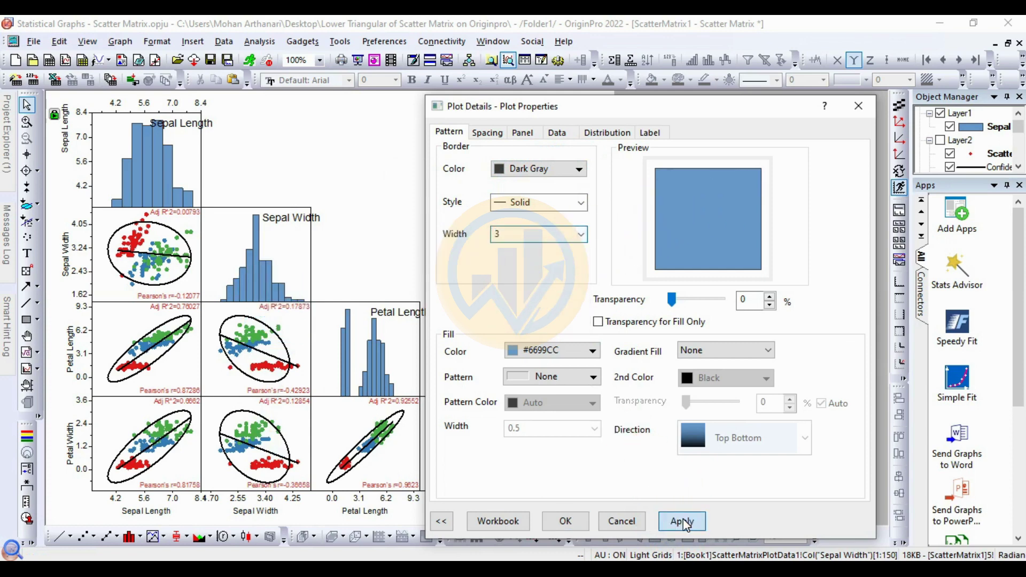
click(581, 235)
click(521, 318)
click(689, 521)
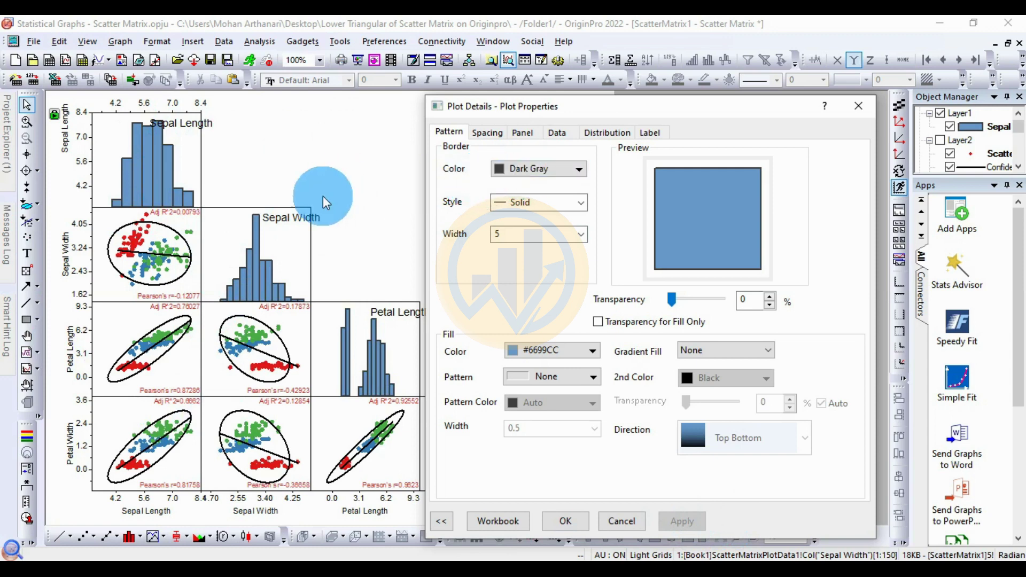
Step: Fill the histogram bars dark green #447014 and close the dialog
click(558, 348)
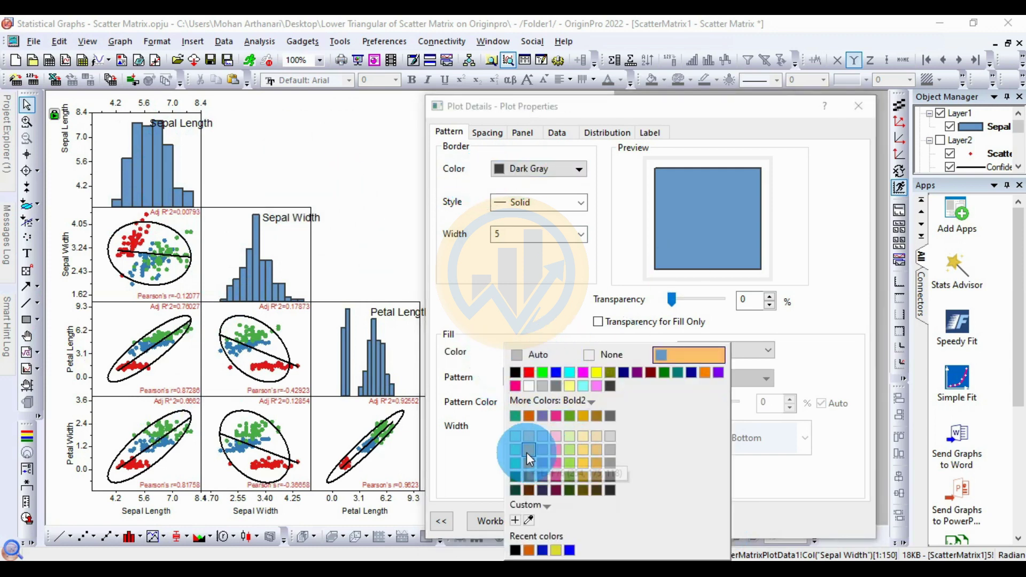
click(527, 450)
click(682, 523)
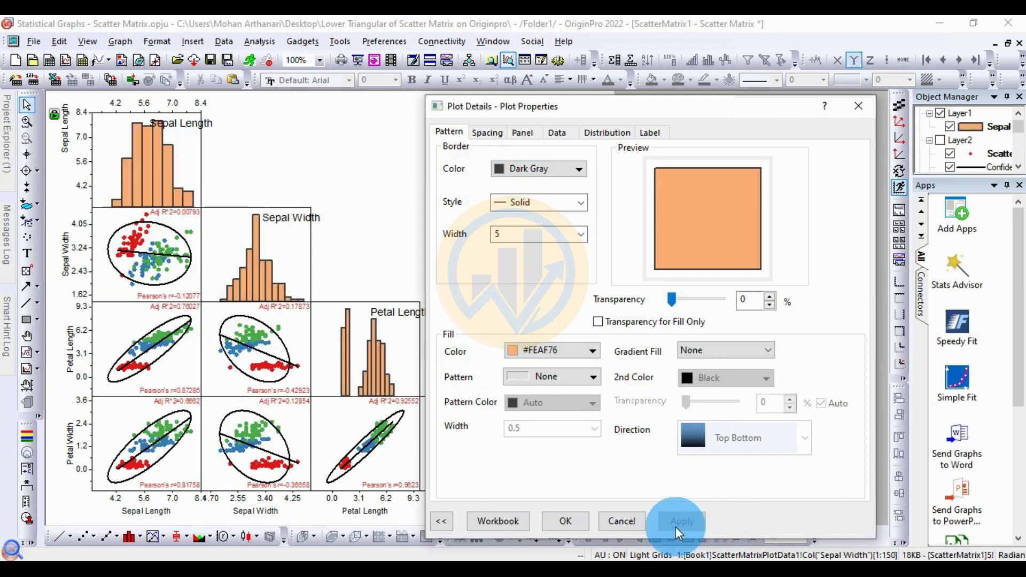
drag(597, 114, 698, 112)
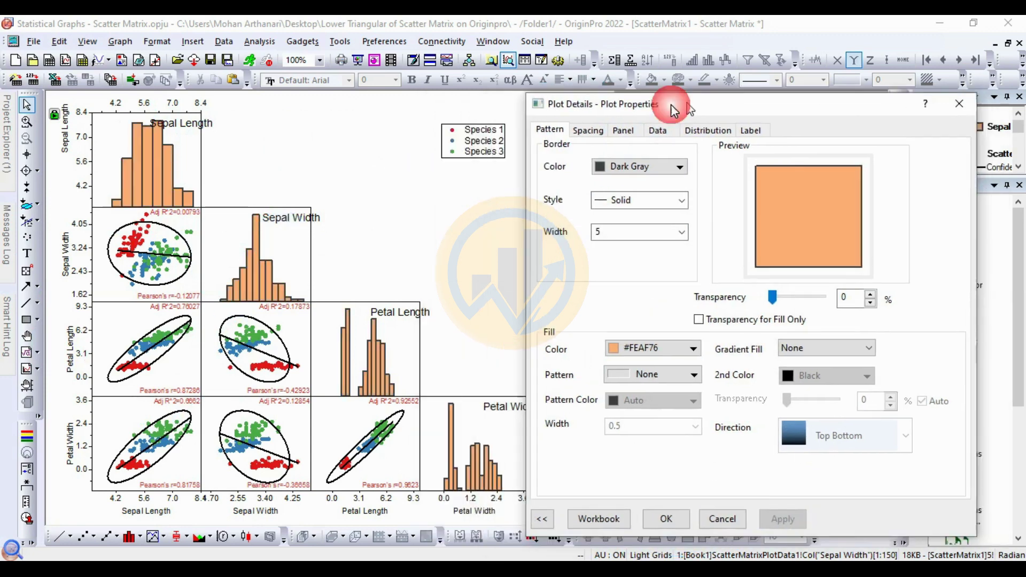
click(679, 351)
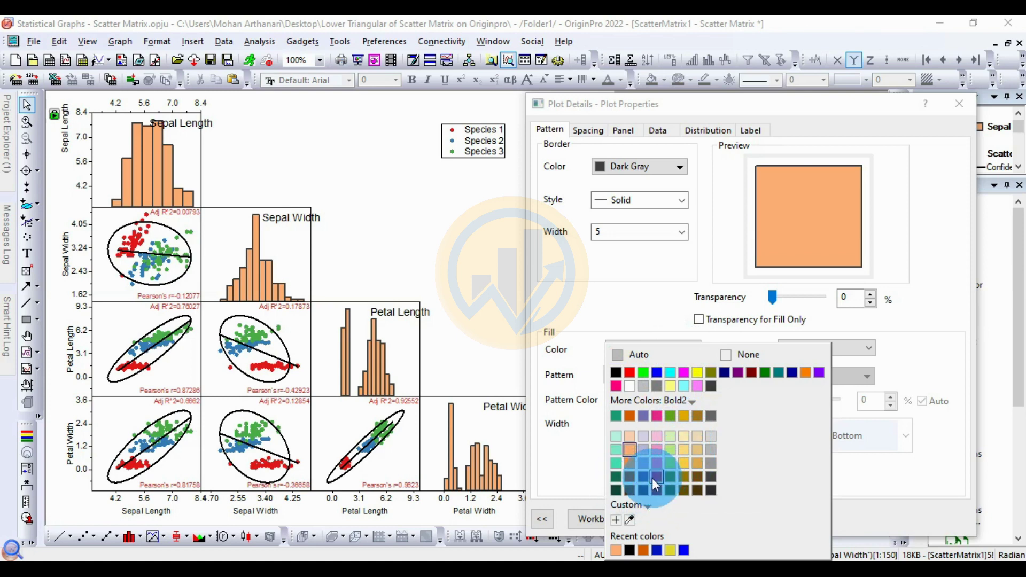
click(669, 476)
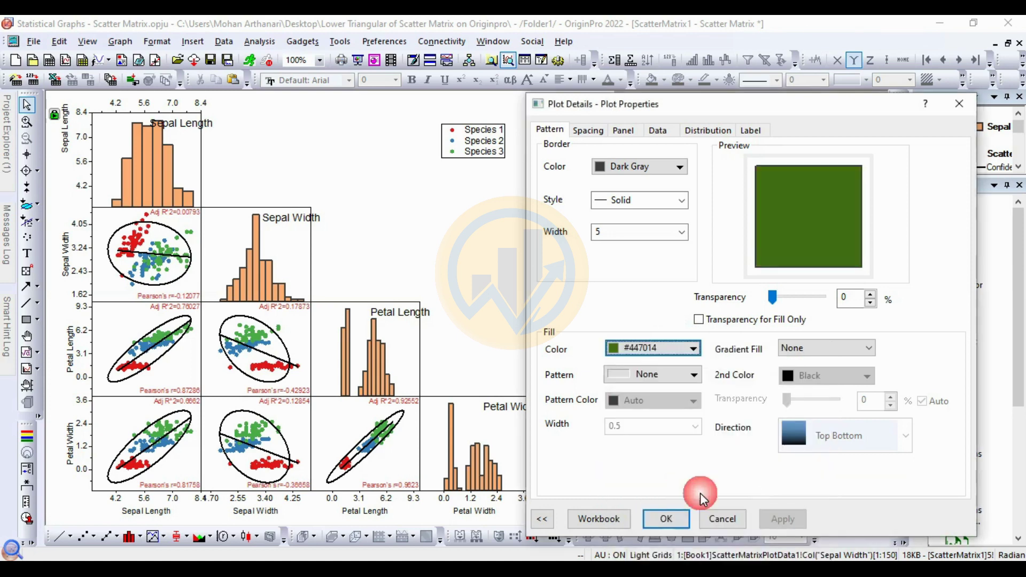
click(784, 517)
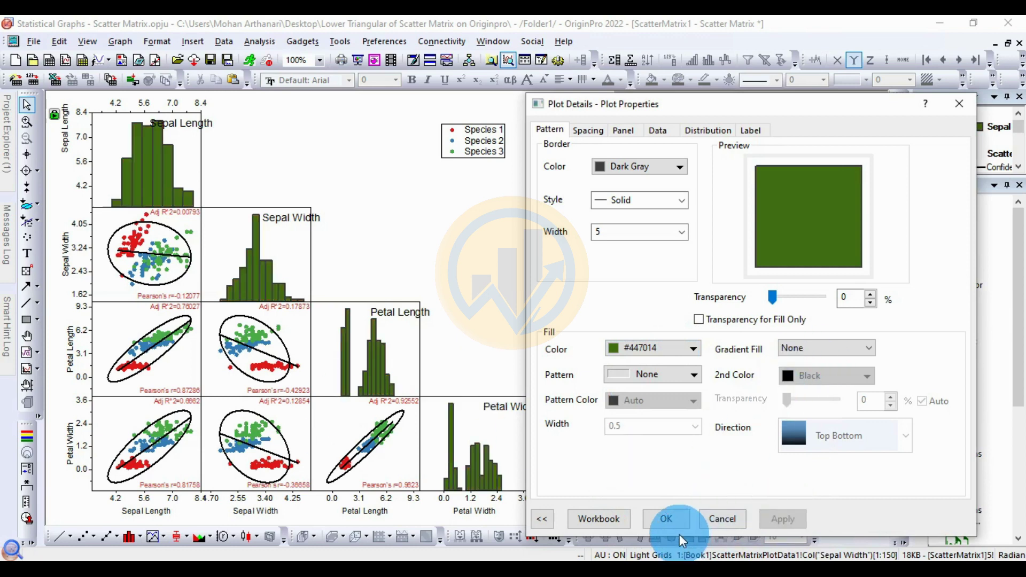
click(667, 519)
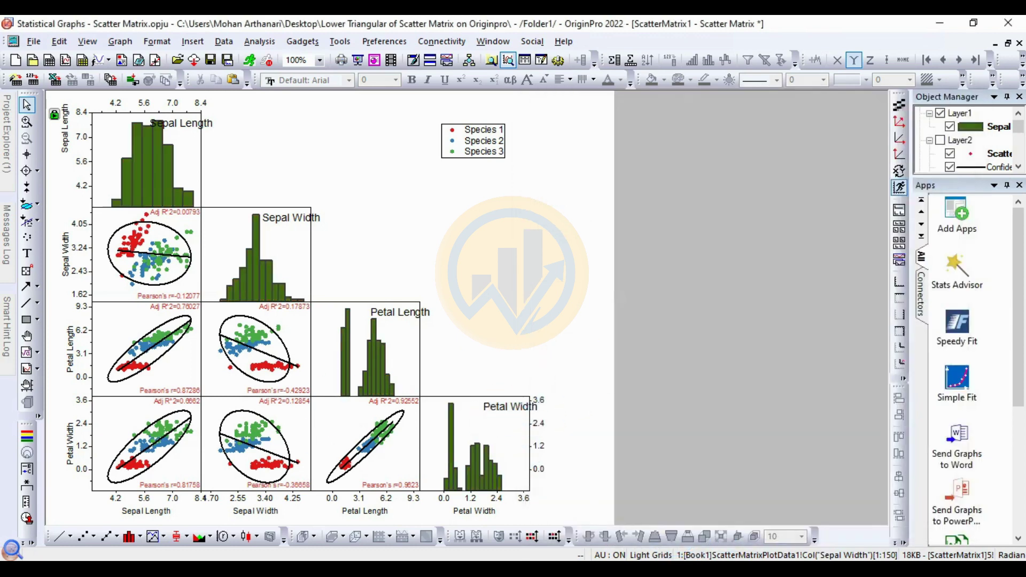
Step: Set the species legend text to Times New Roman at size 18
click(488, 138)
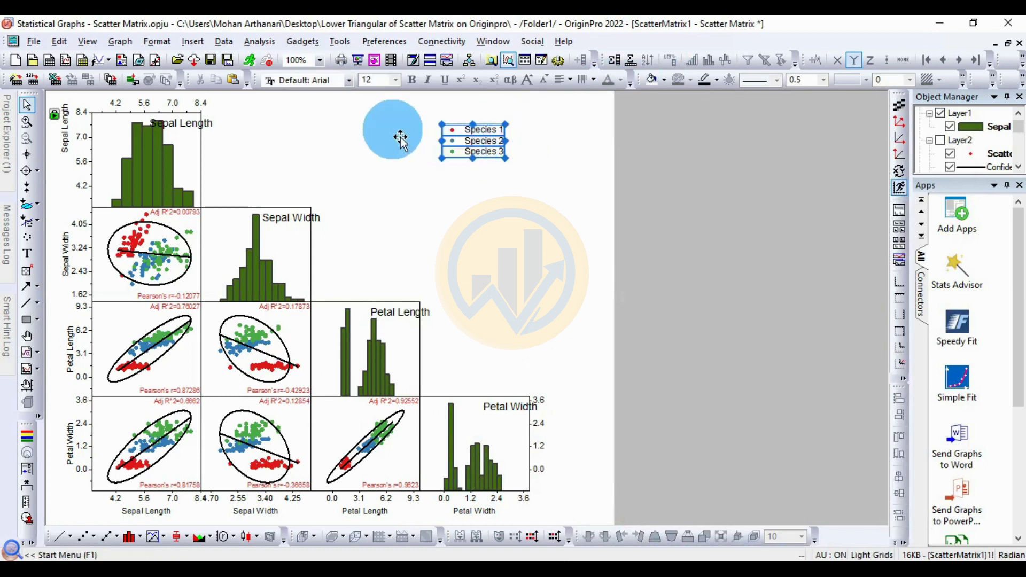
click(348, 80)
click(328, 108)
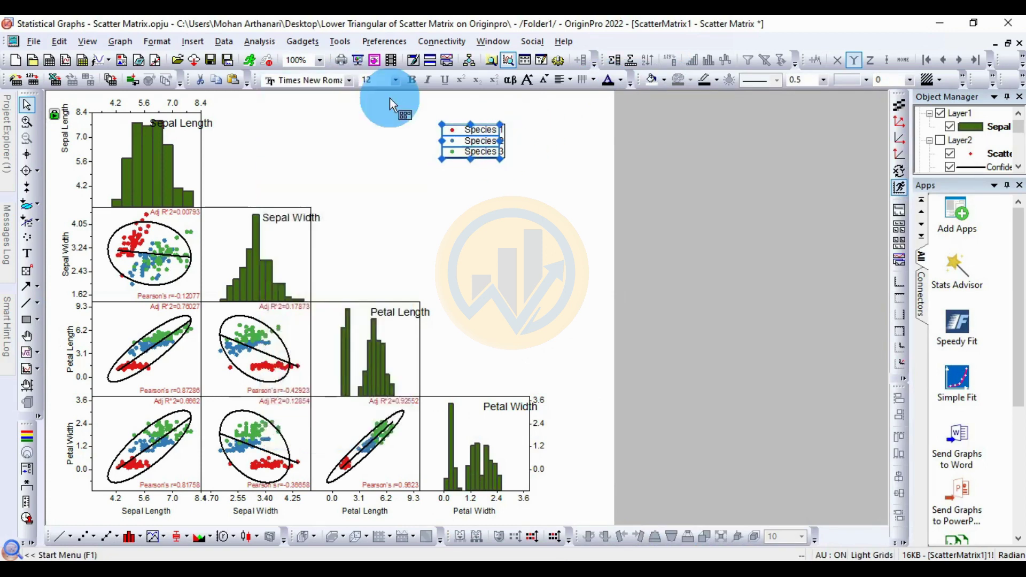
click(396, 80)
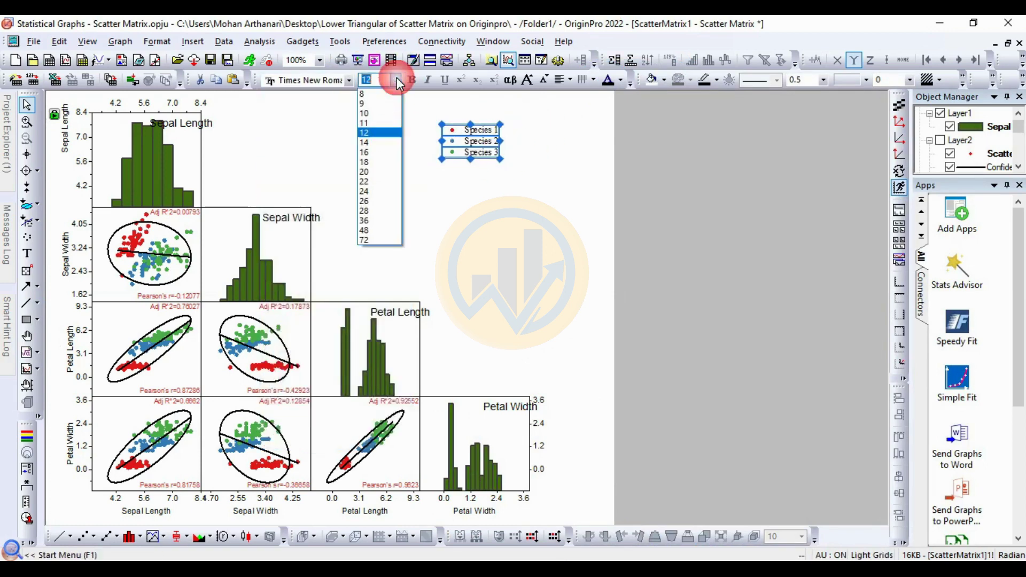
click(373, 149)
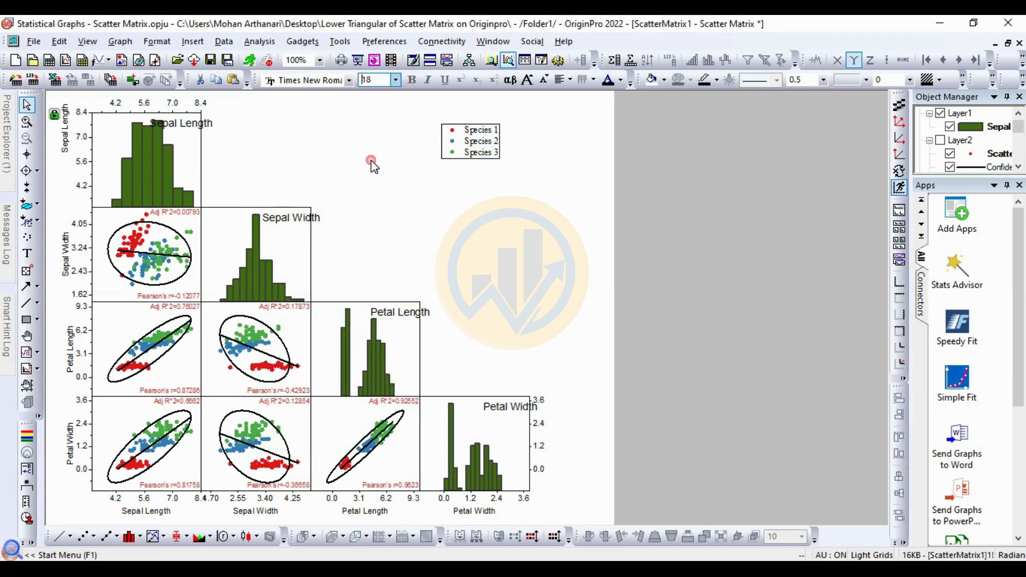
click(528, 247)
Step: Nudge the legend slightly up and right into its final spot
click(481, 137)
drag(491, 139, 495, 133)
click(396, 314)
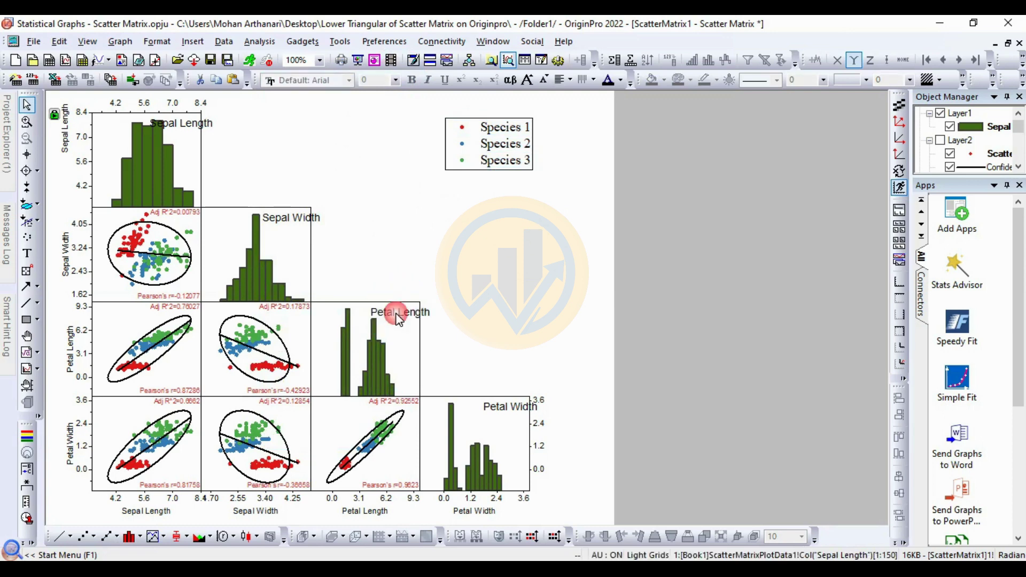
Step: Change the diagonal panel titles to Times New Roman
click(290, 217)
shift+click(202, 124)
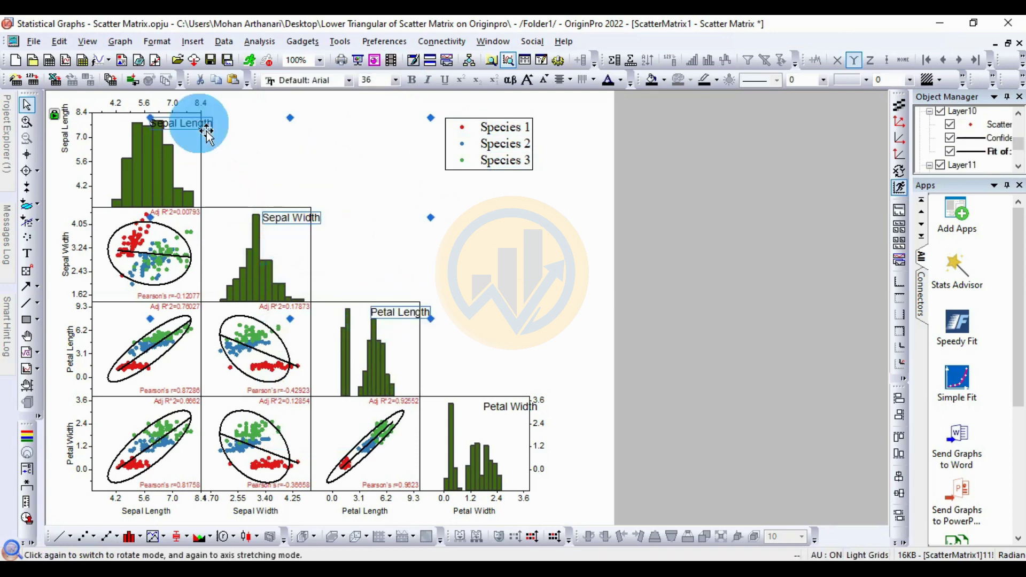
shift+click(536, 422)
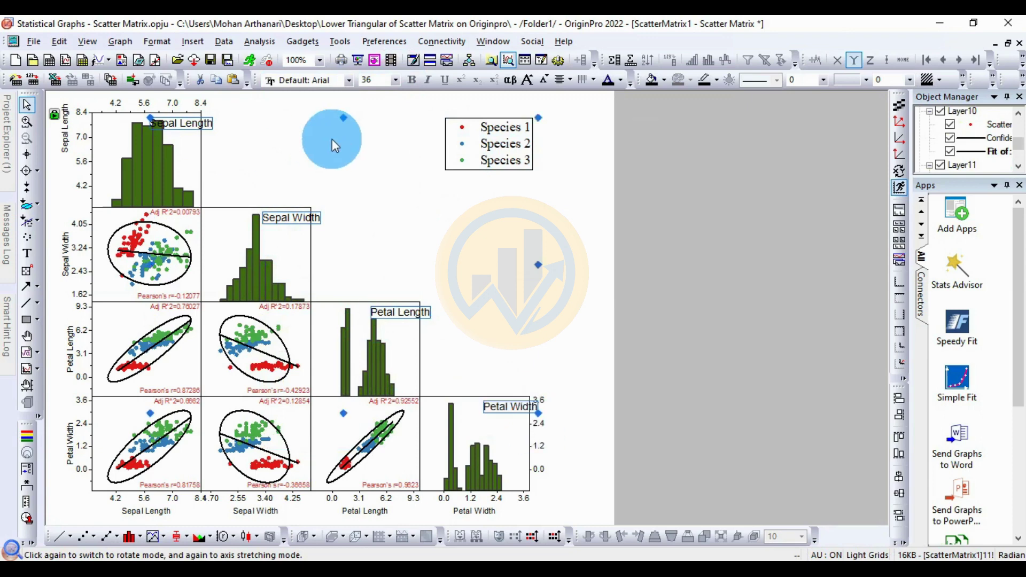
click(348, 80)
click(354, 109)
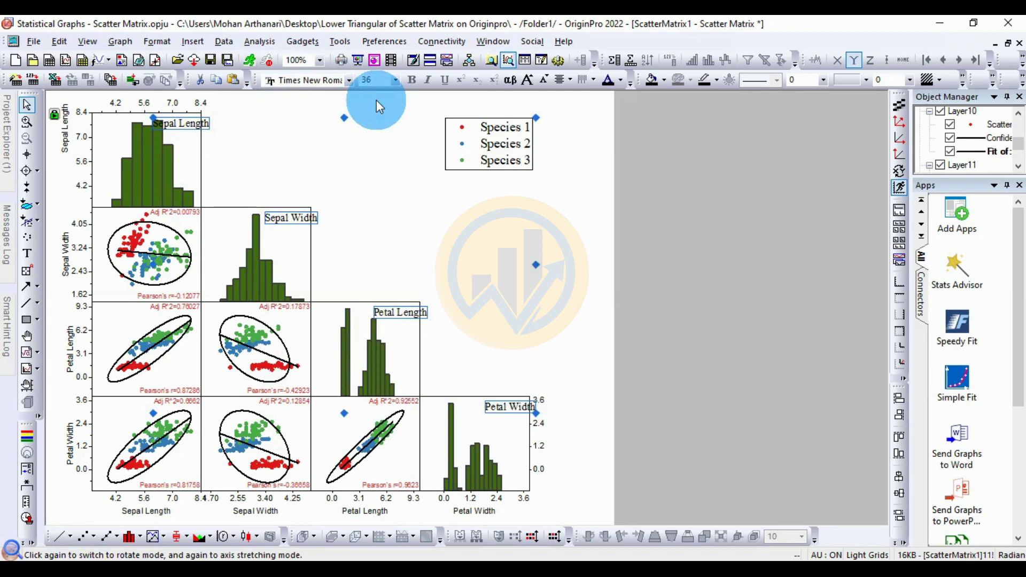
click(435, 184)
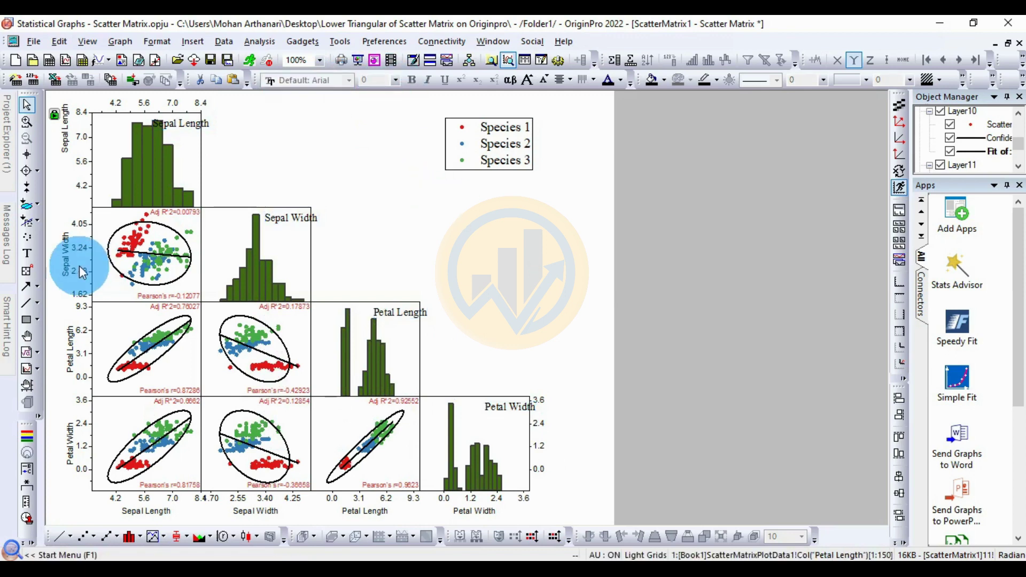
Step: Set all left and bottom axis titles to Times New Roman, size 36
click(66, 256)
shift+click(65, 131)
shift+click(70, 350)
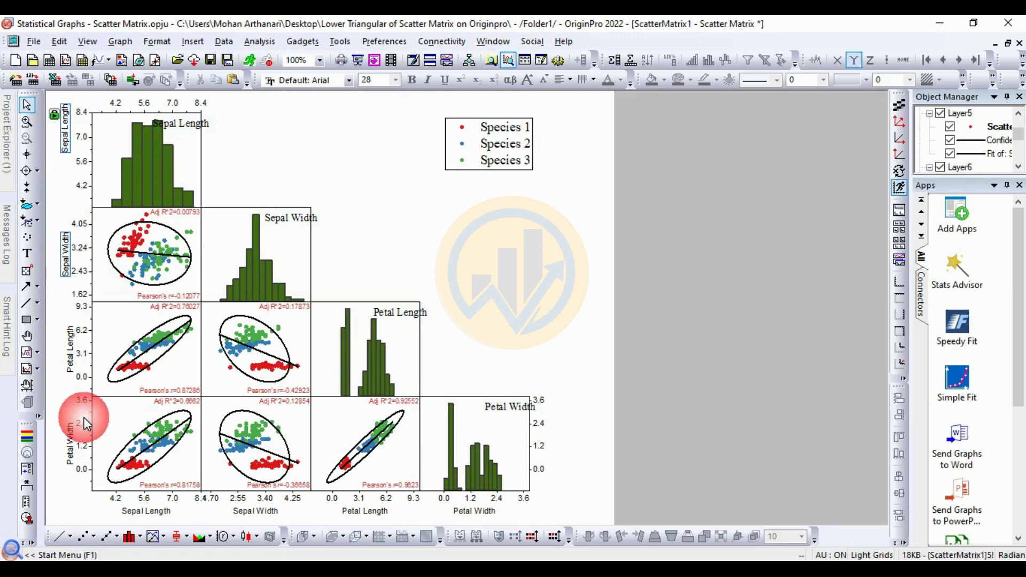
shift+click(70, 442)
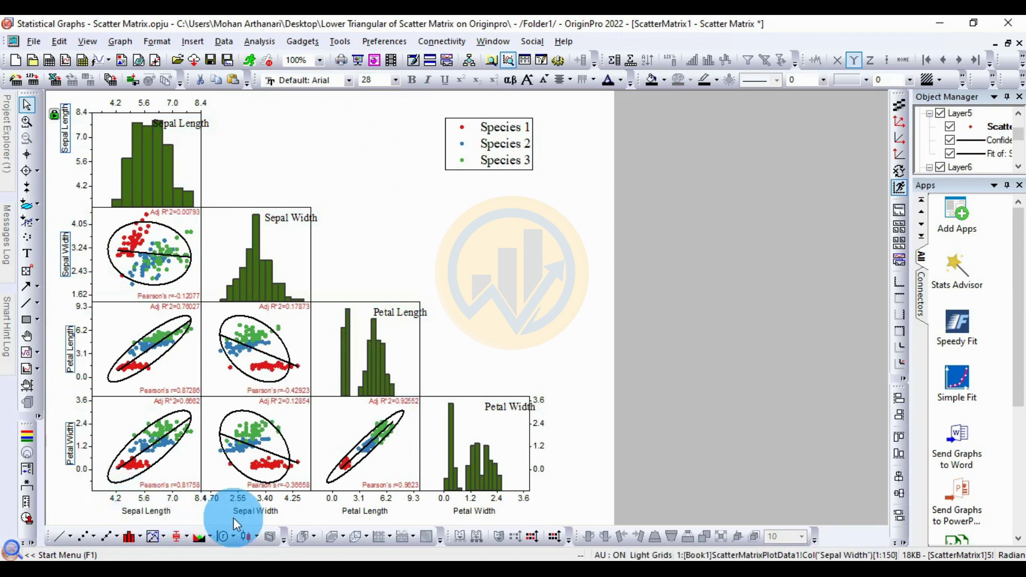
shift+click(358, 513)
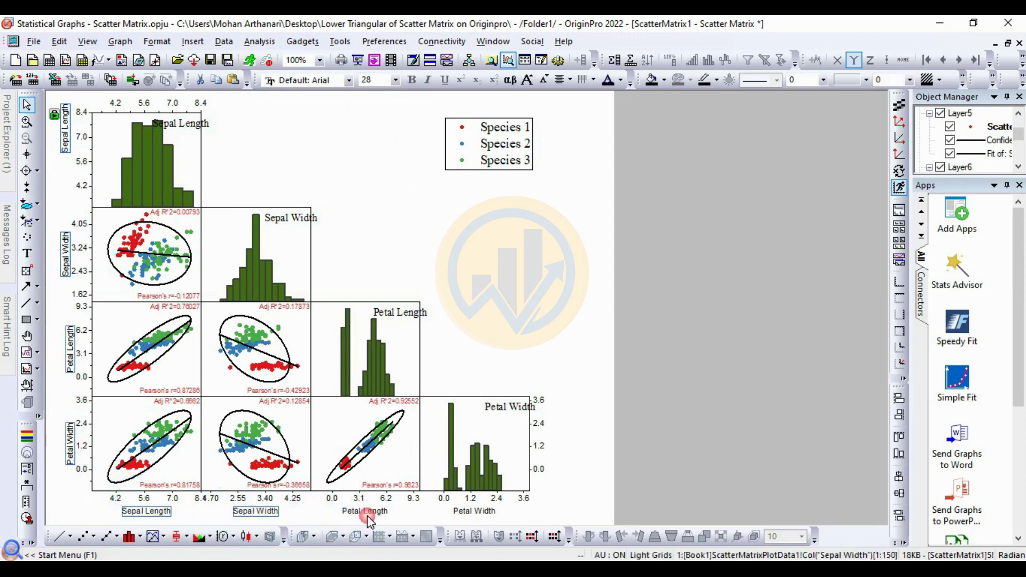
shift+click(465, 514)
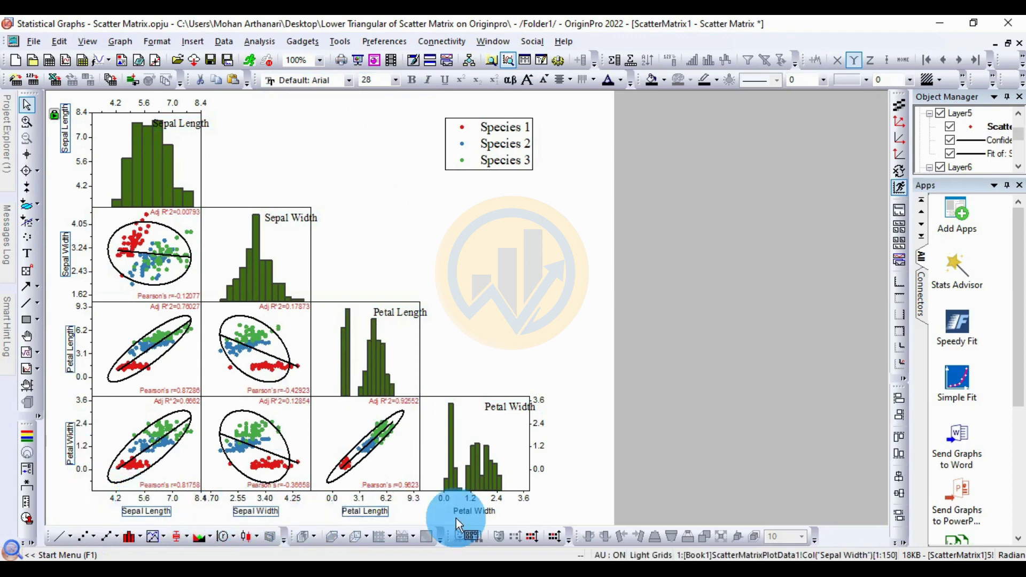
click(348, 80)
click(336, 107)
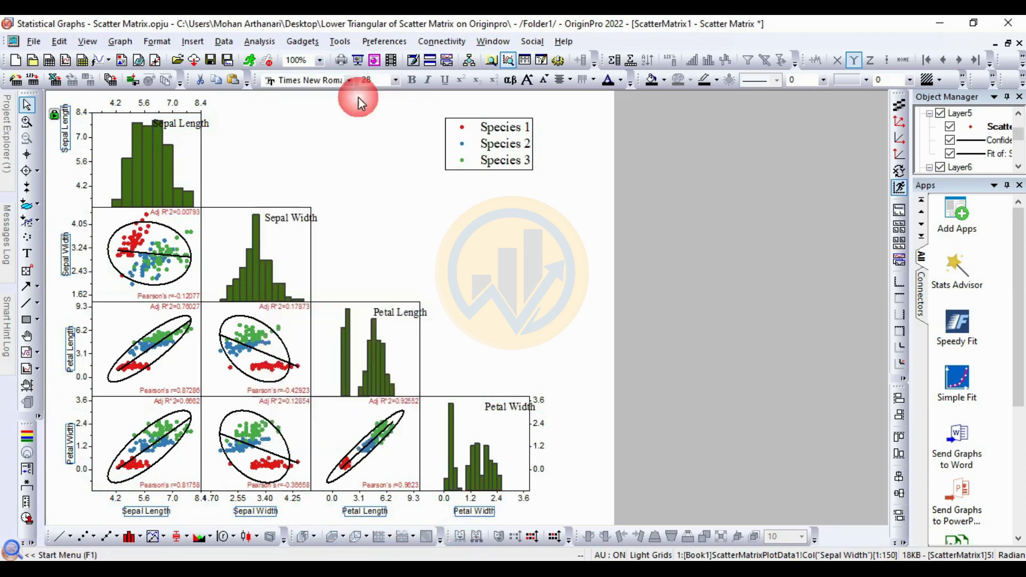
click(396, 81)
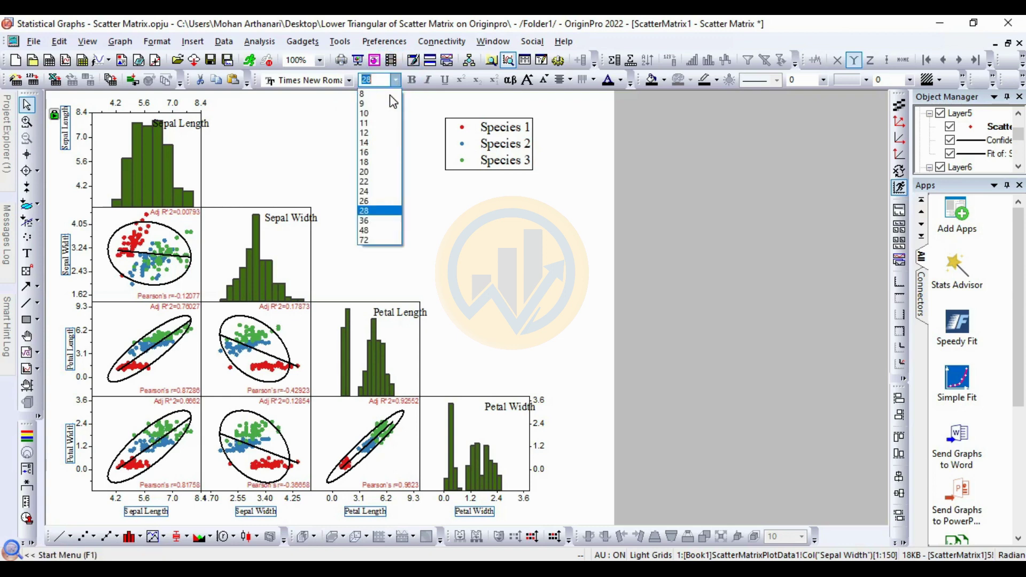
click(371, 220)
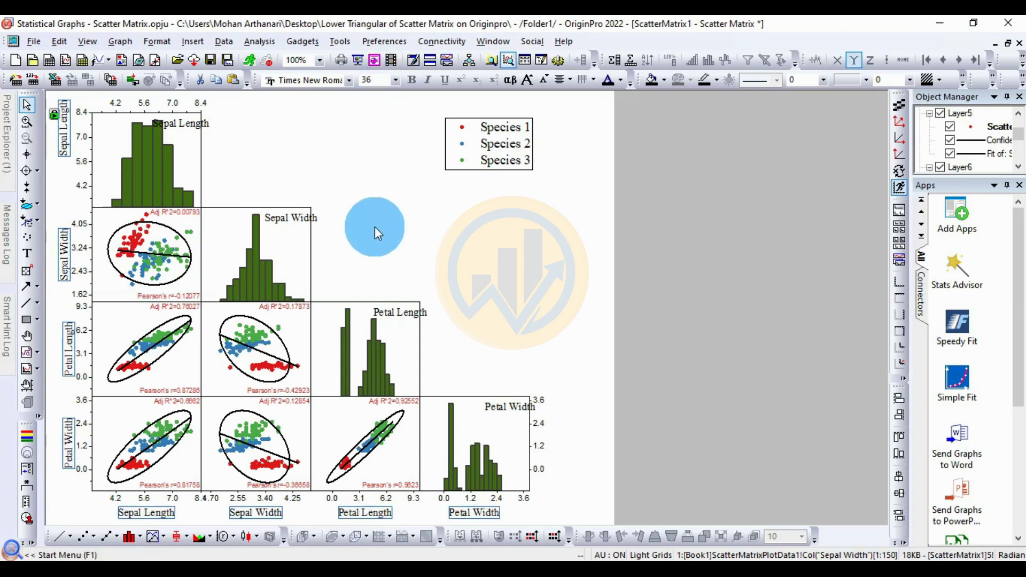
click(376, 229)
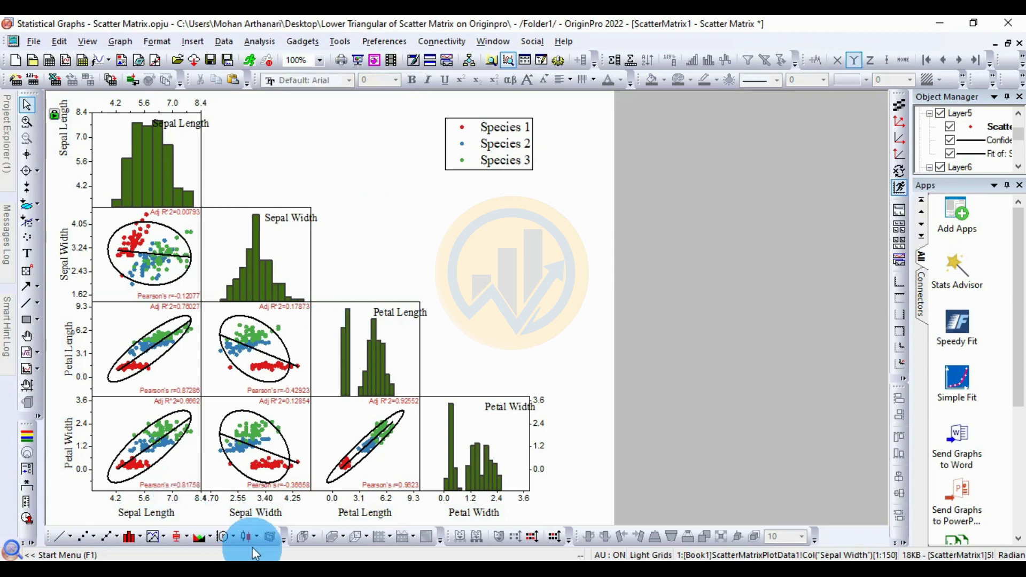
Step: Make the bottom Sepal Width axis title bold
click(255, 517)
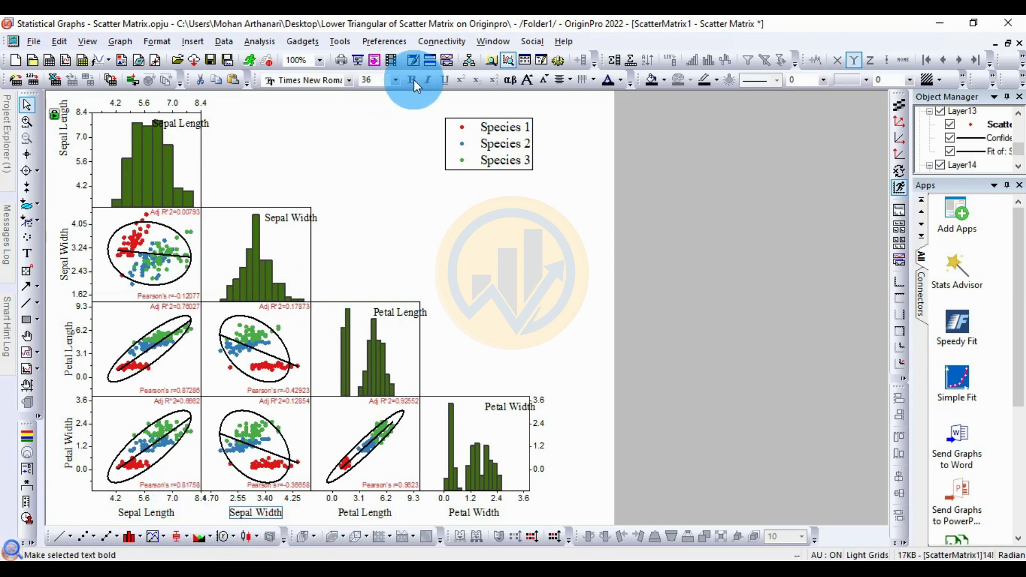
right_click(277, 517)
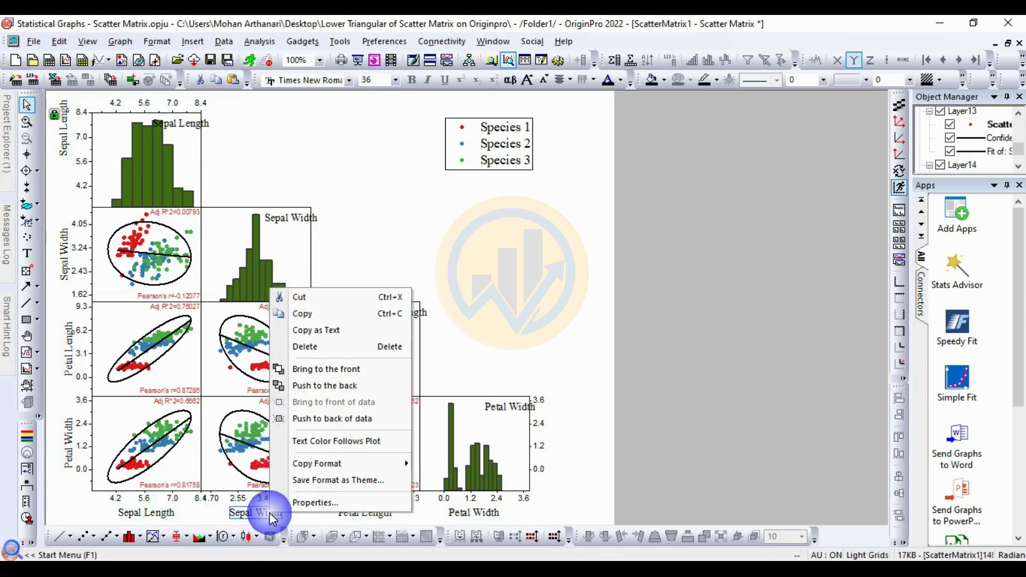
click(297, 502)
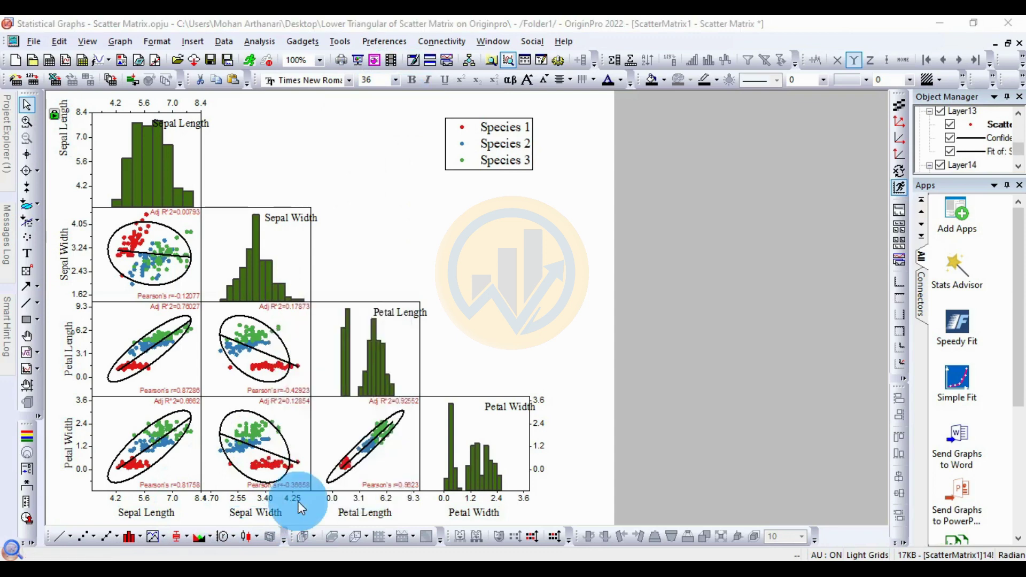
click(459, 206)
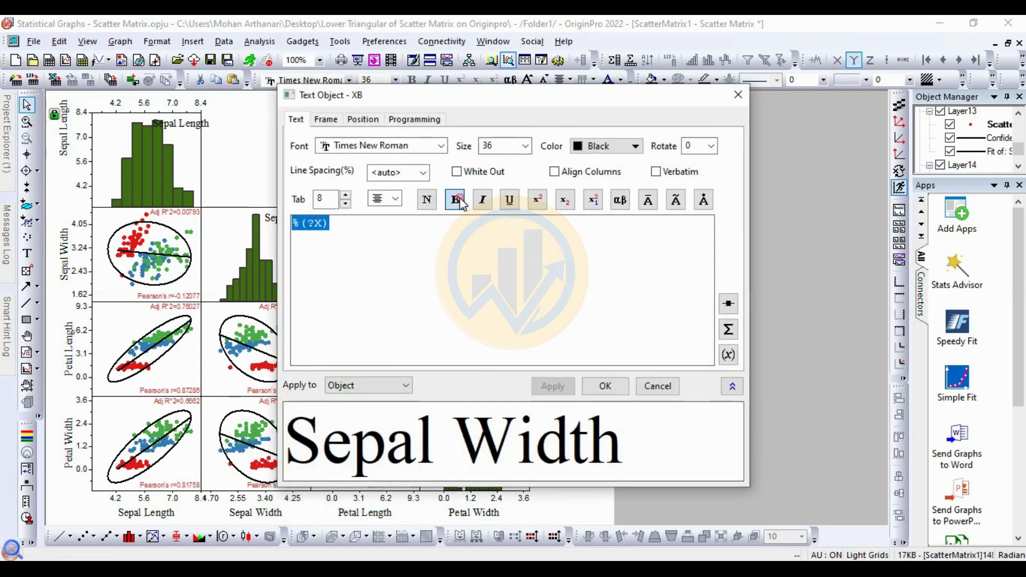
click(563, 387)
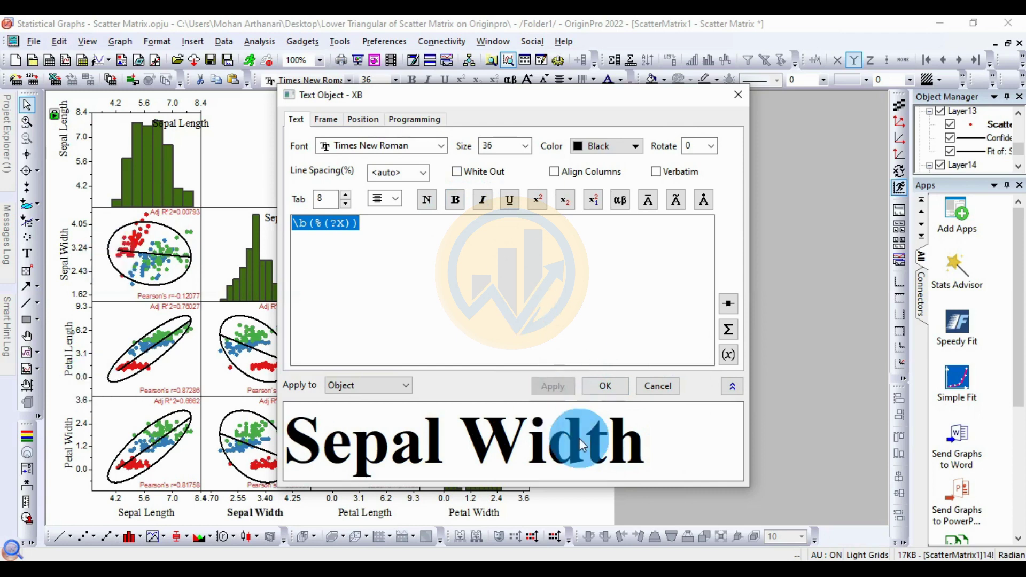
click(605, 394)
Step: Make the bottom Petal Length axis title bold
double_click(355, 509)
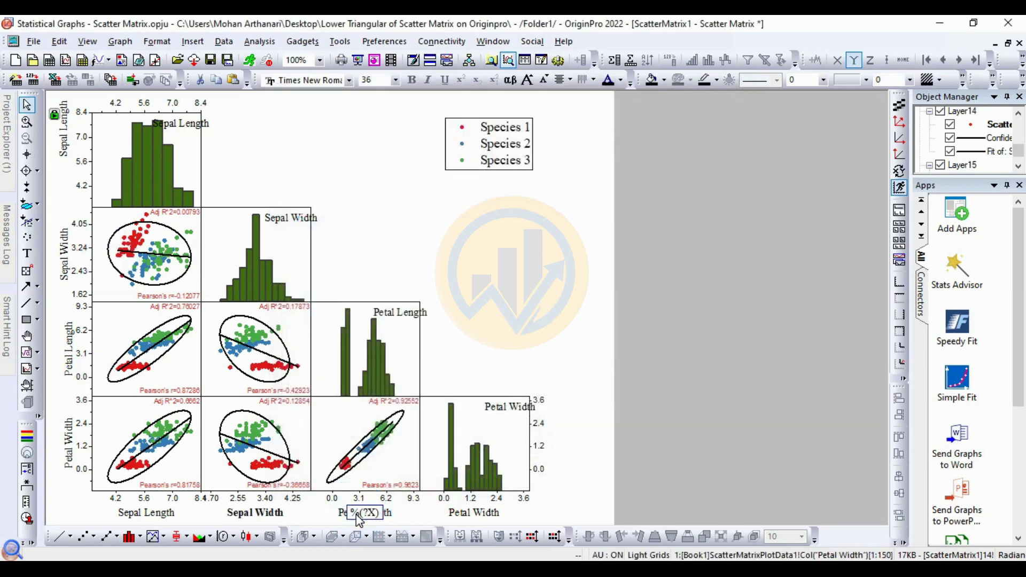
double_click(381, 514)
click(403, 511)
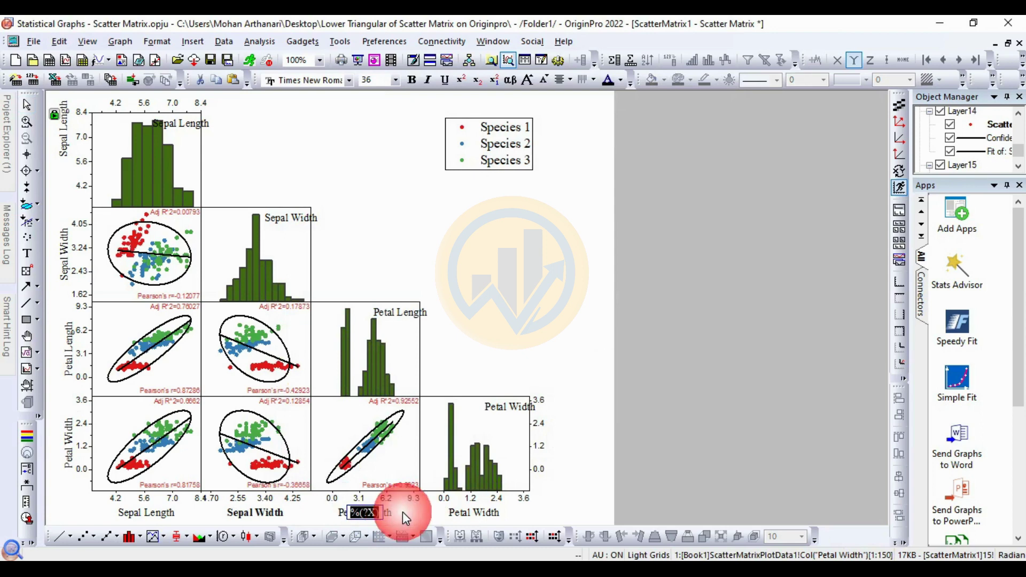
click(384, 513)
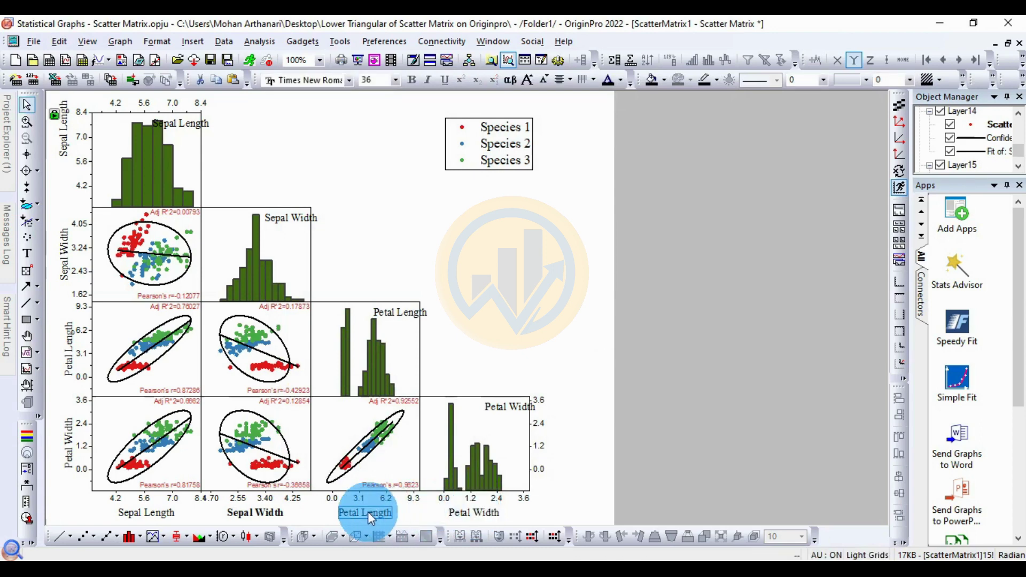
right_click(352, 514)
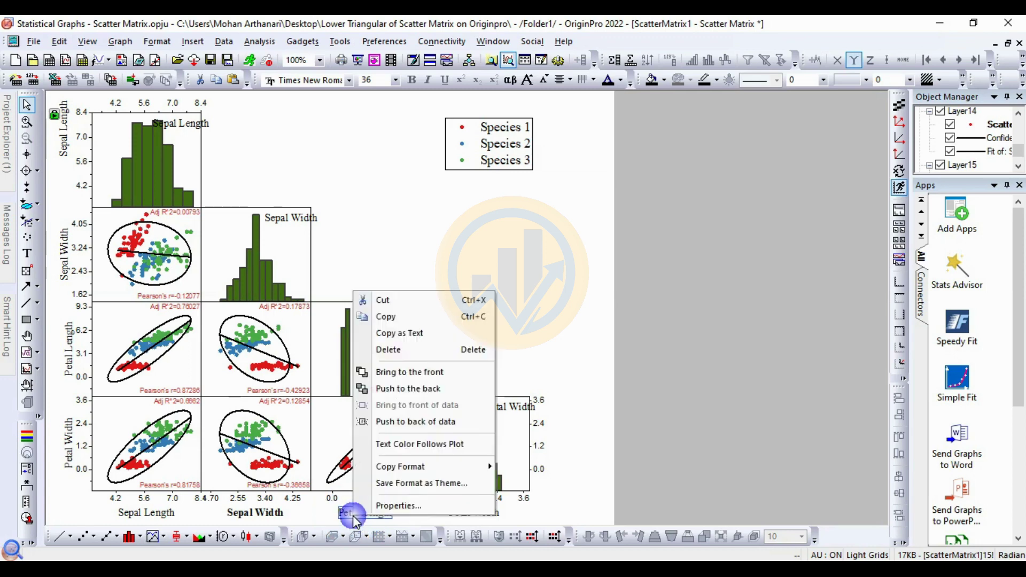
click(395, 505)
click(454, 200)
click(607, 387)
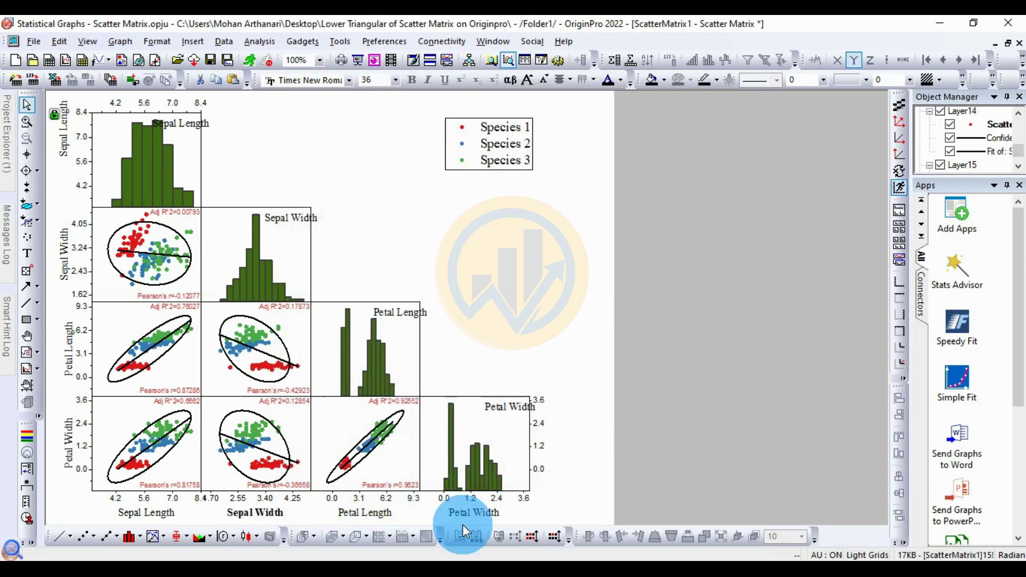
Step: Bold the bottom Petal Width and Sepal Length axis titles
click(469, 512)
right_click(469, 512)
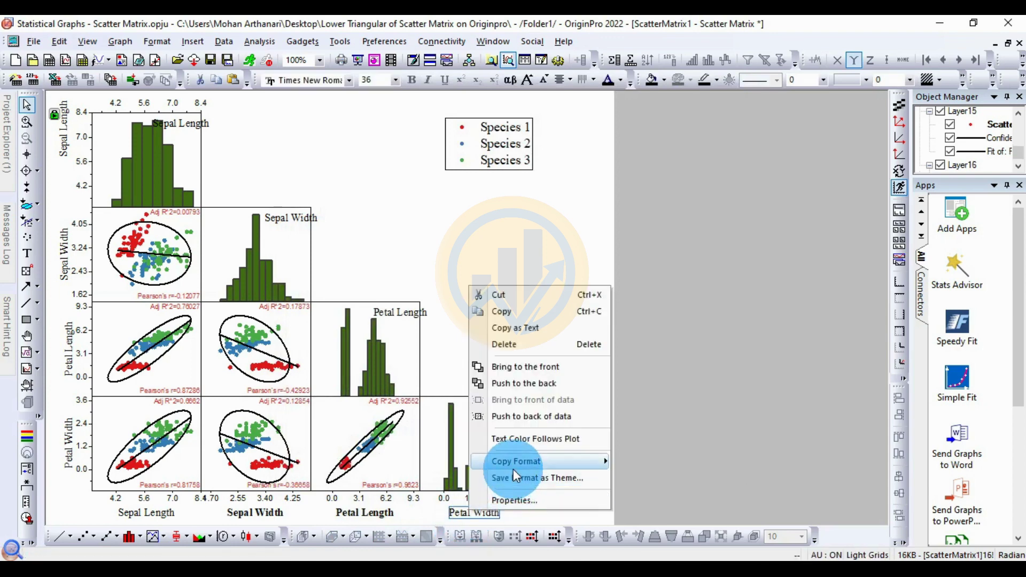
click(515, 500)
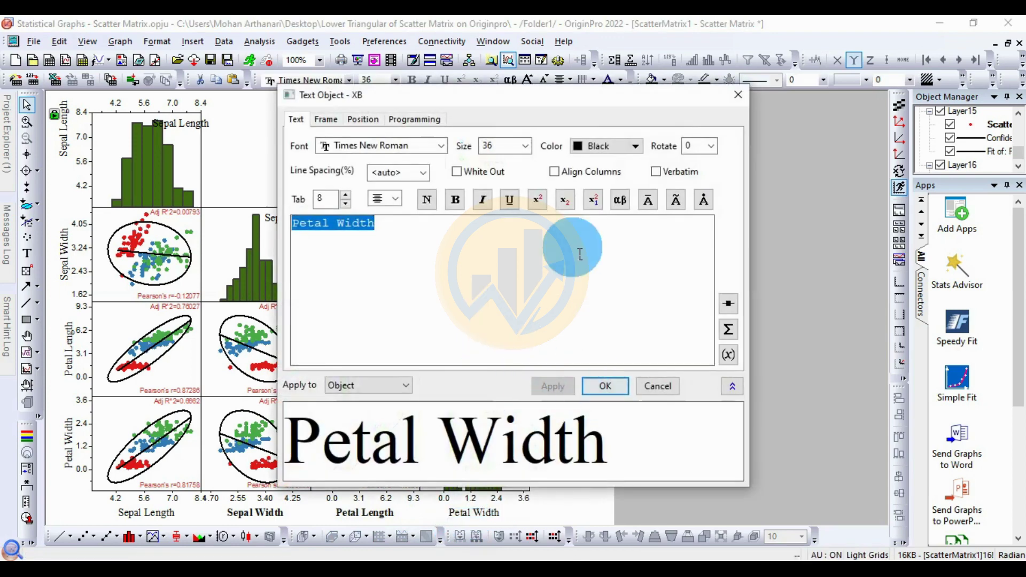
click(454, 199)
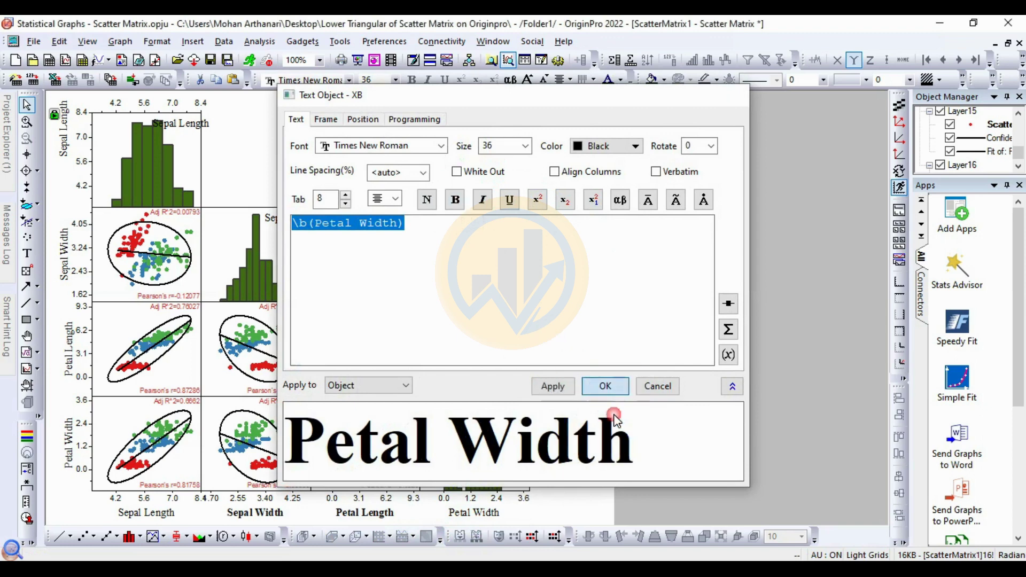
click(604, 385)
right_click(168, 514)
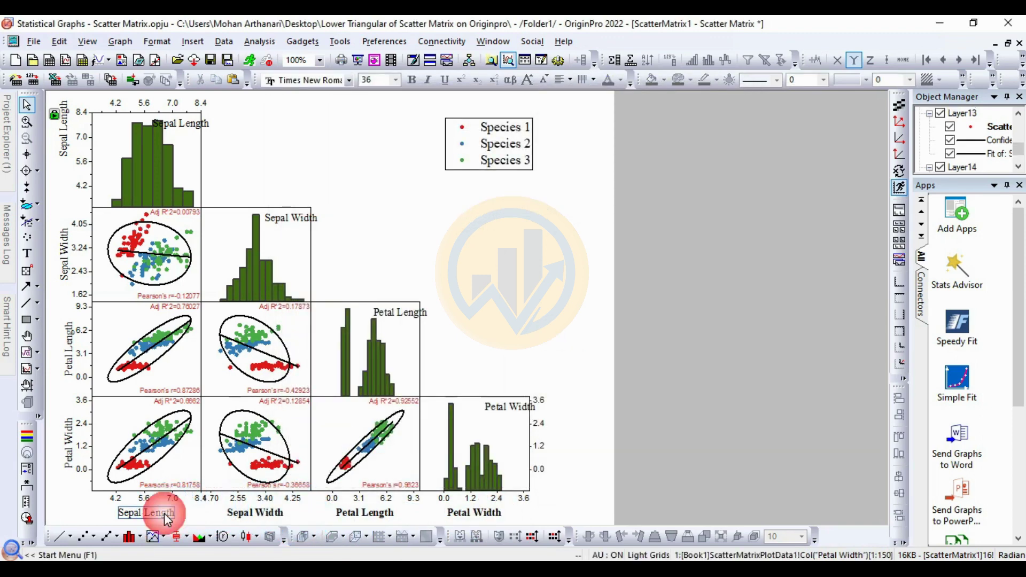
click(179, 500)
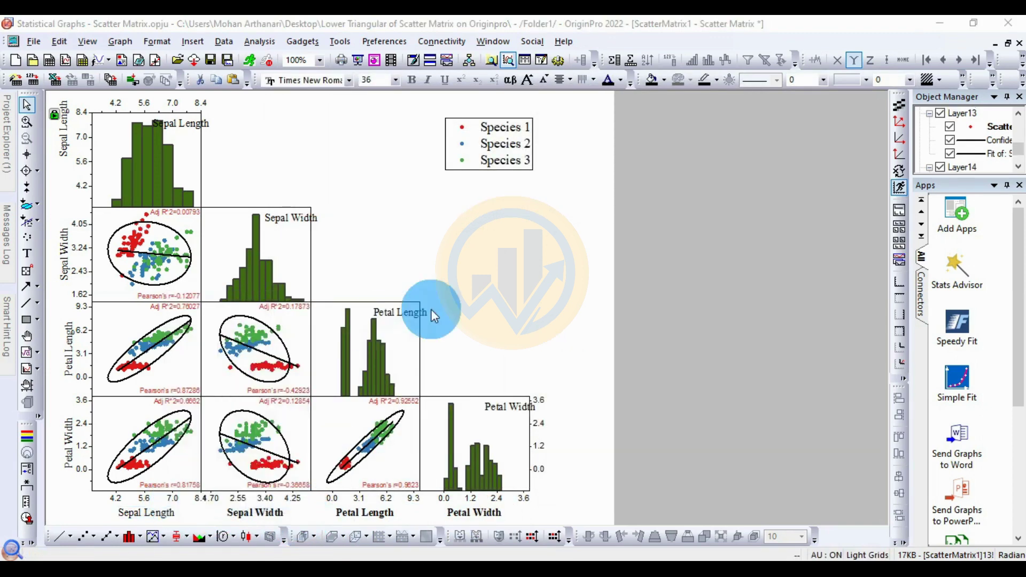
click(454, 200)
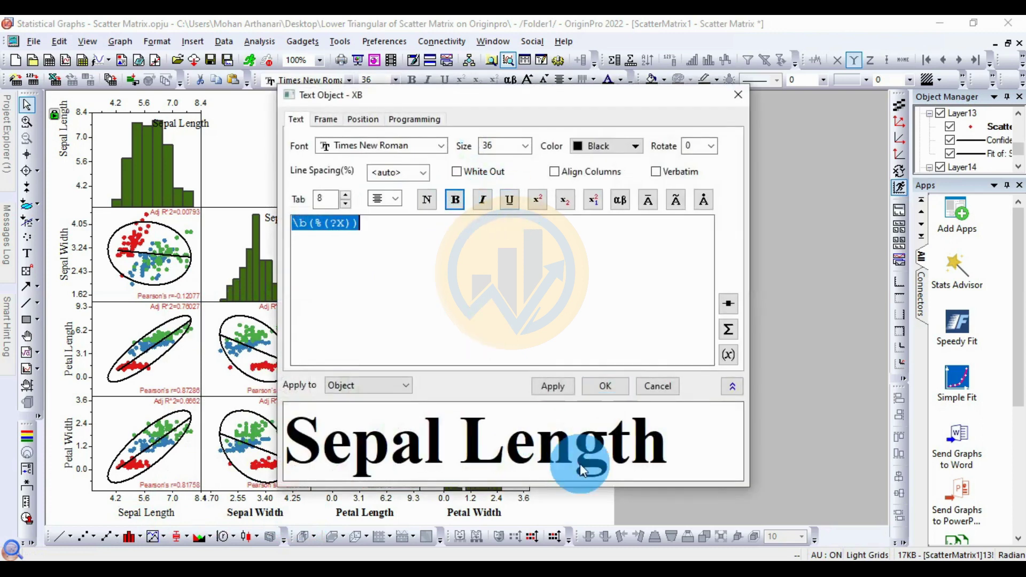
click(606, 385)
Step: Make the left-side Petal Width and Petal Length axis titles bold through their text properties
click(71, 443)
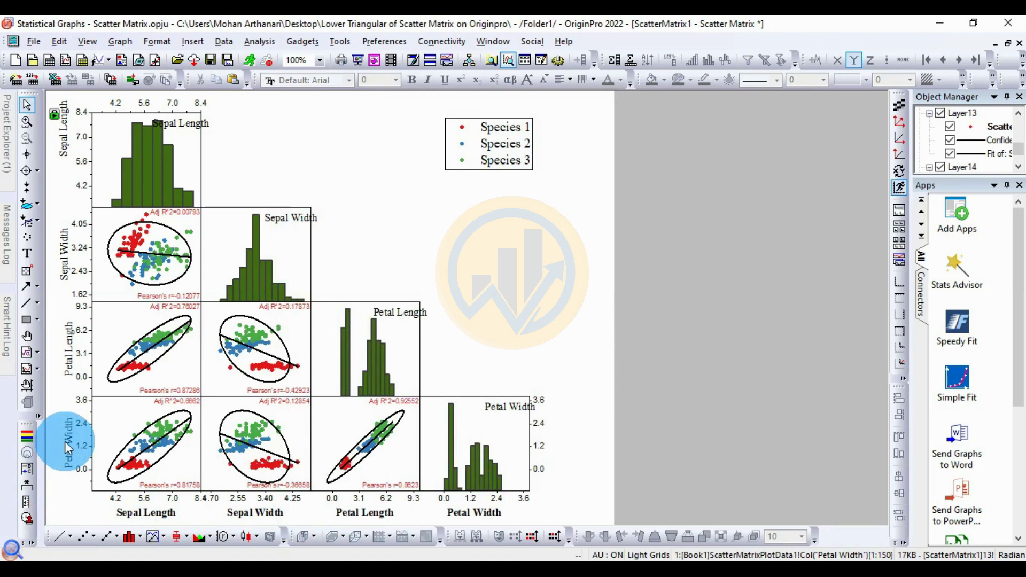
right_click(65, 441)
click(105, 430)
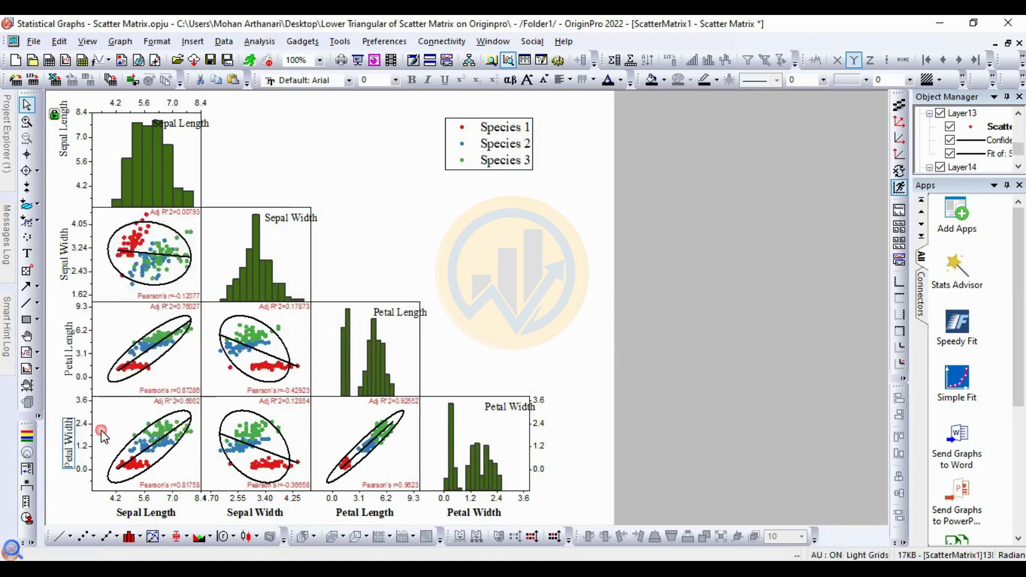
click(457, 206)
click(595, 384)
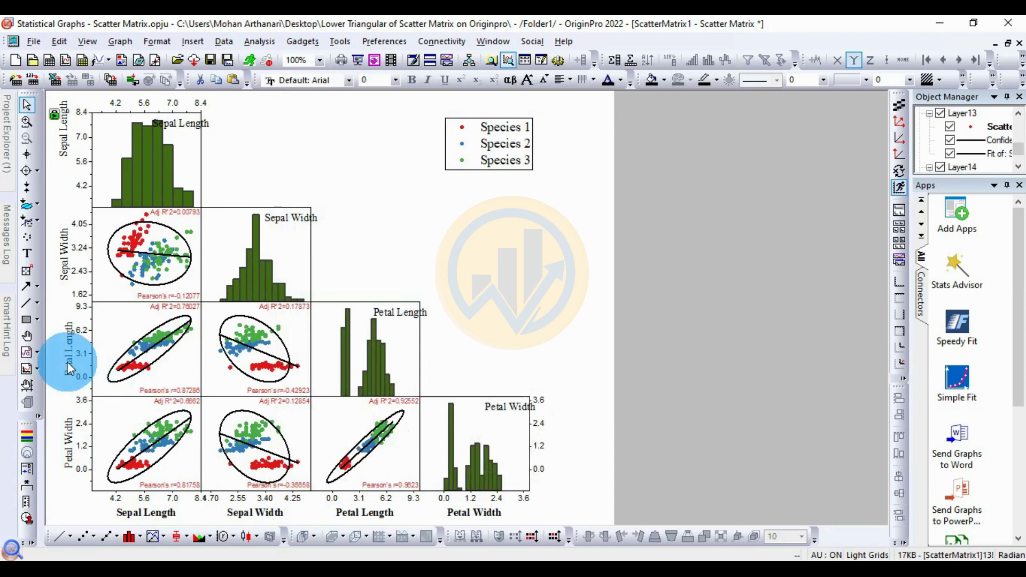
right_click(67, 361)
click(94, 351)
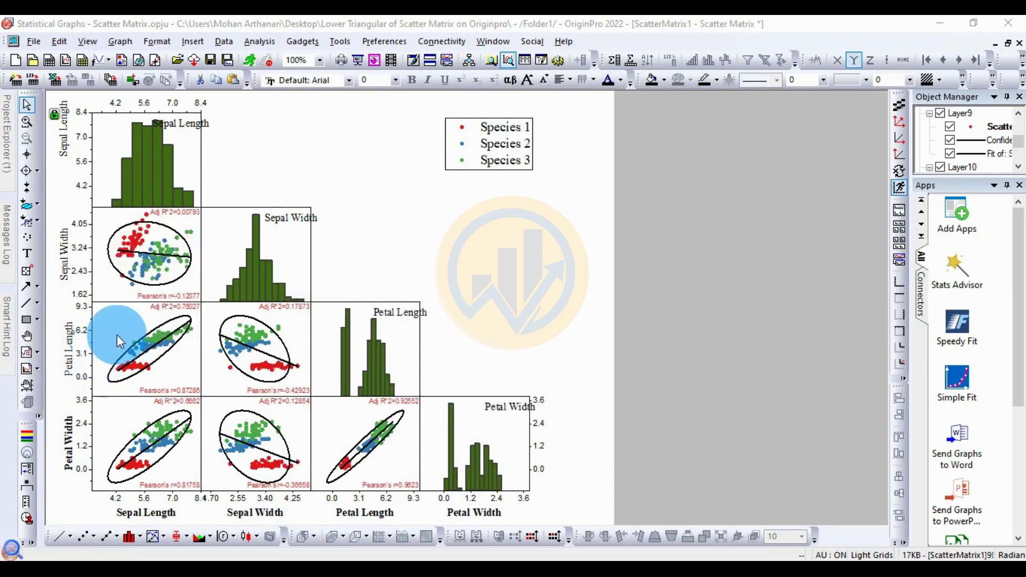
click(491, 208)
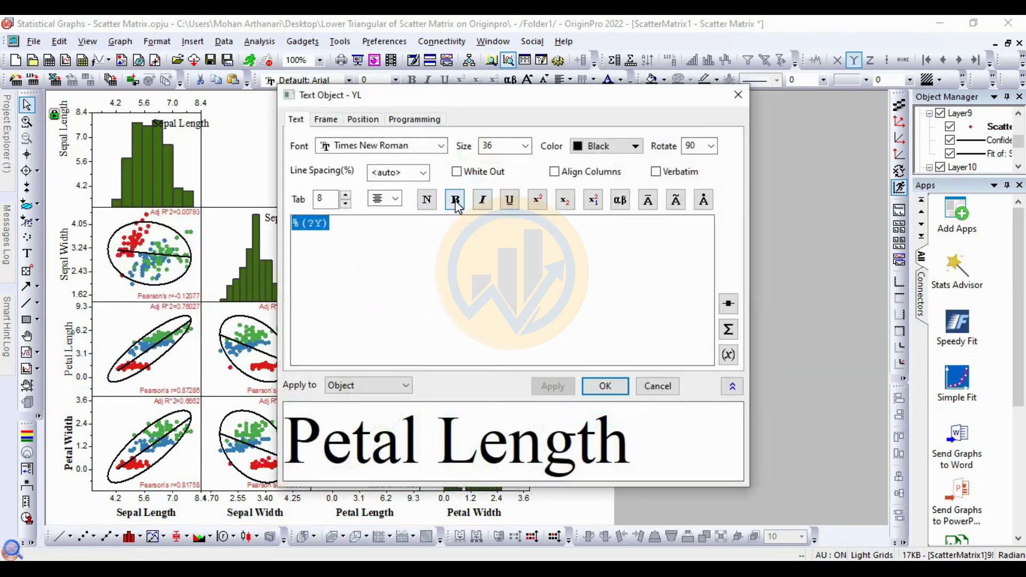
click(591, 385)
Step: Make the left-side Sepal Width and Sepal Length axis titles bold as well
right_click(66, 262)
click(110, 470)
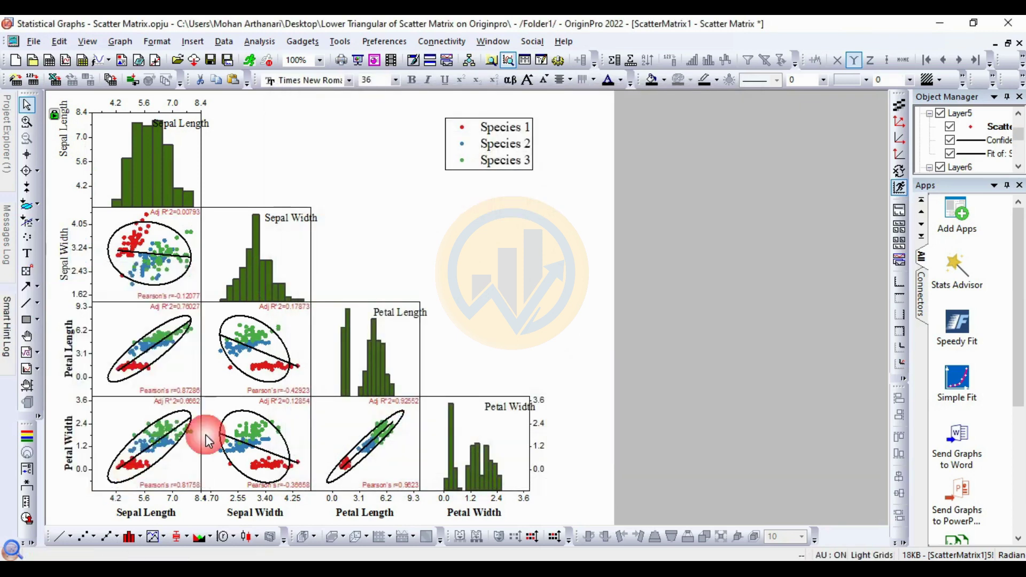
click(467, 206)
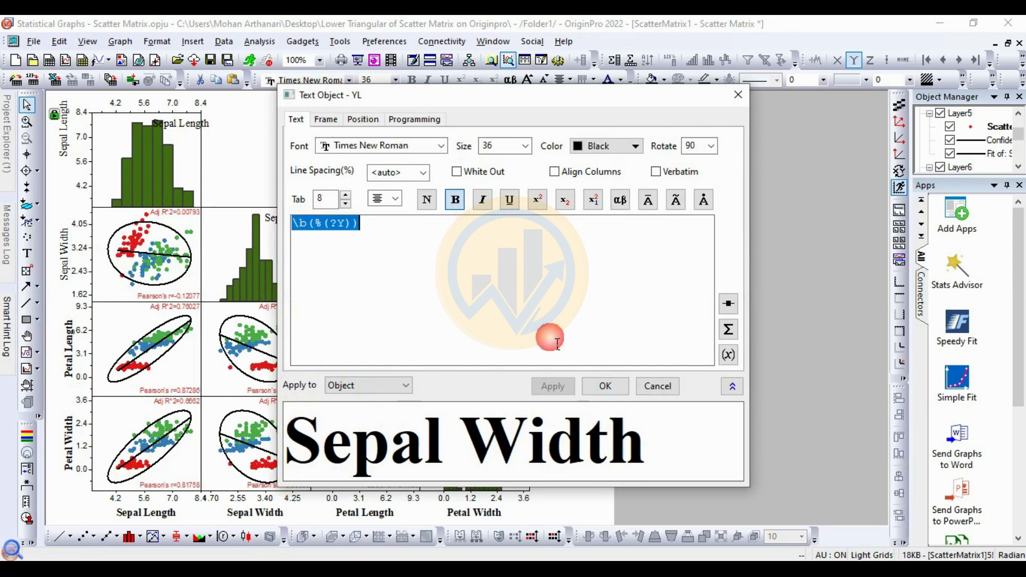
click(605, 387)
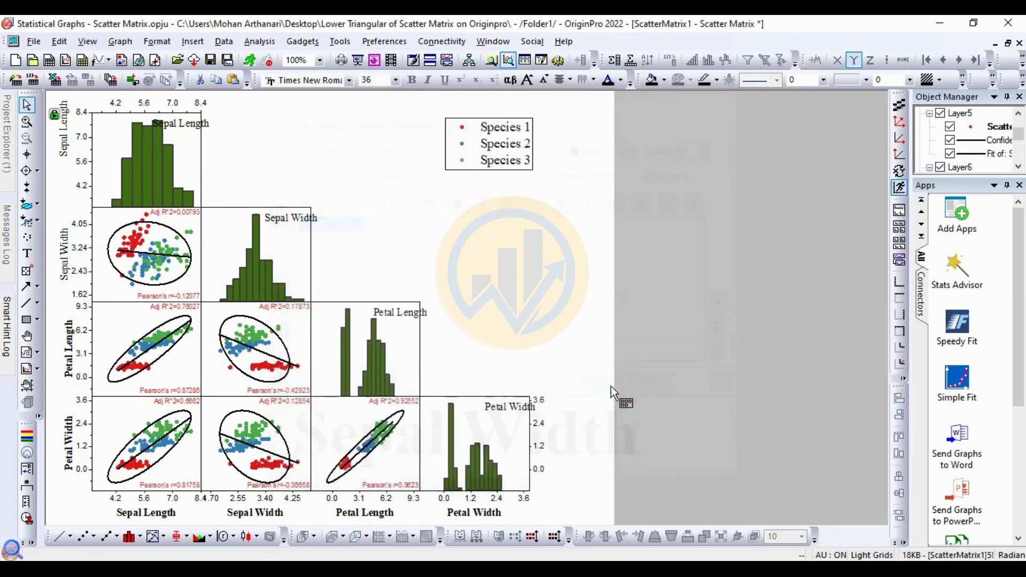
click(64, 131)
right_click(64, 131)
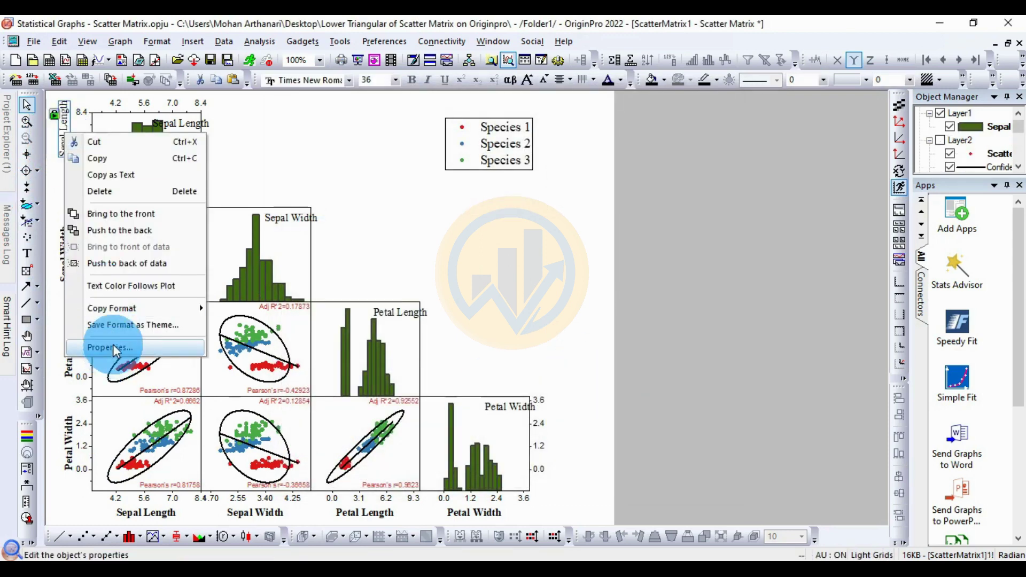
click(113, 346)
click(456, 200)
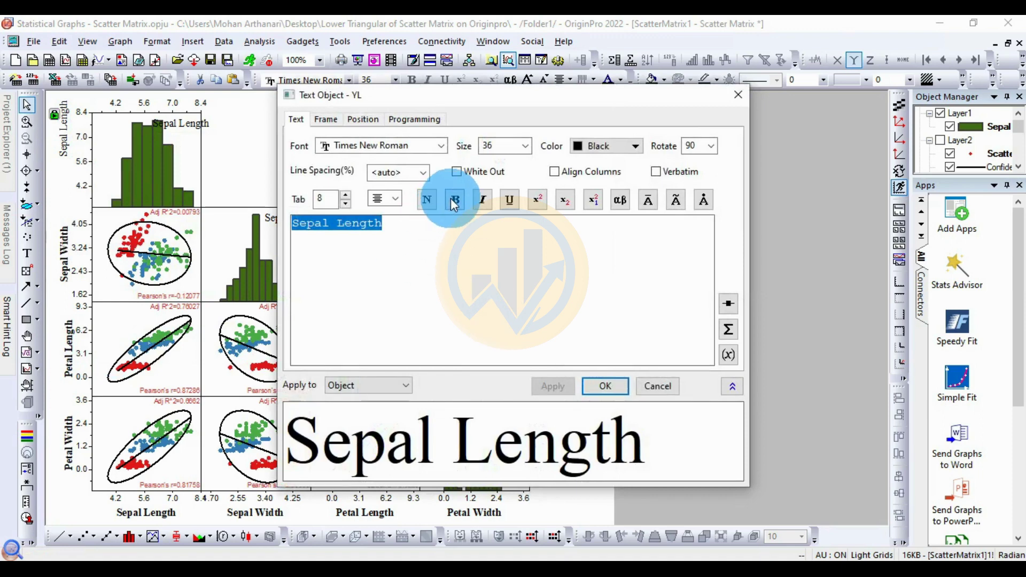
click(604, 386)
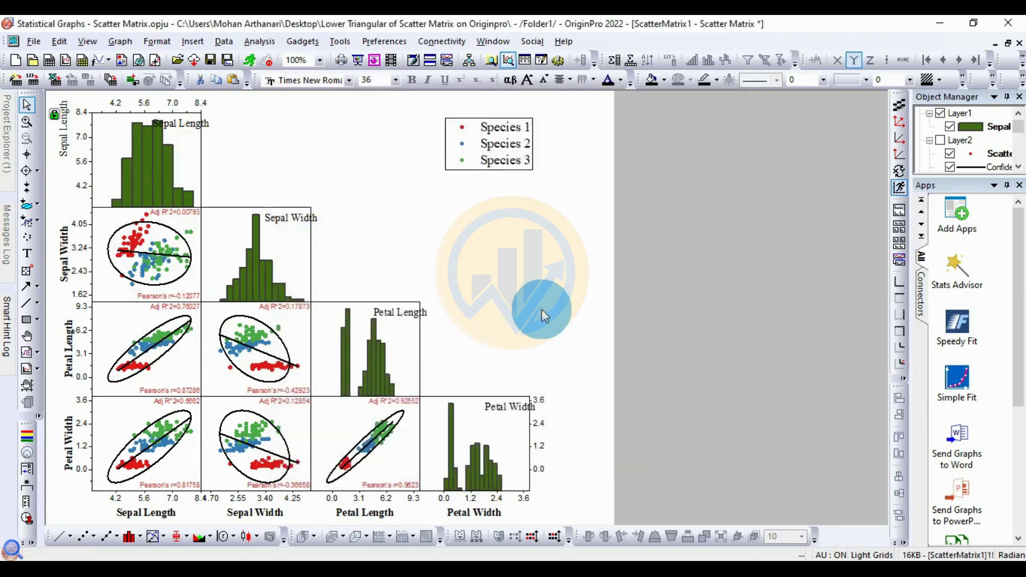
click(295, 227)
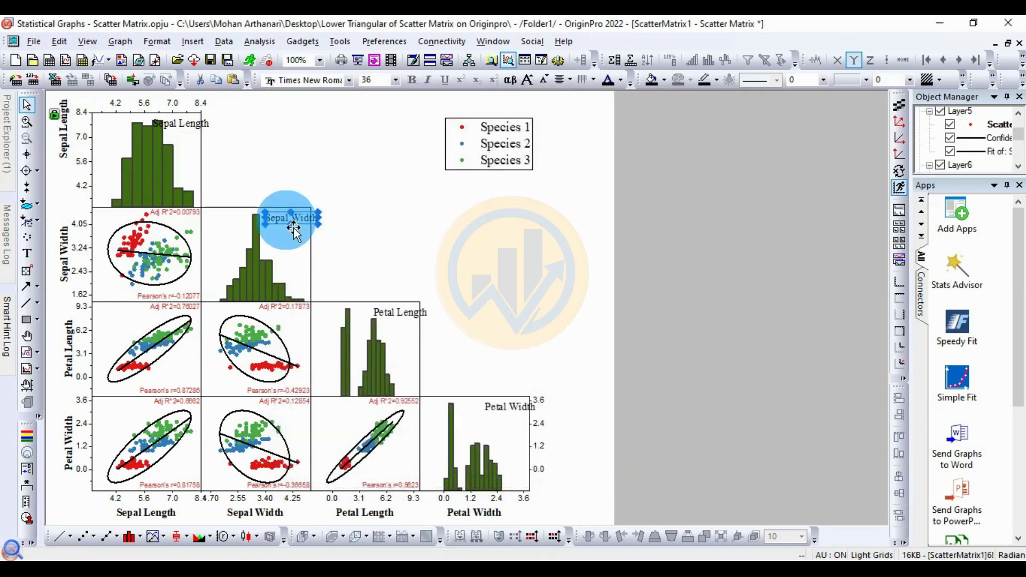
Step: Make the Sepal Width and Petal Length histogram panel titles bold
right_click(289, 221)
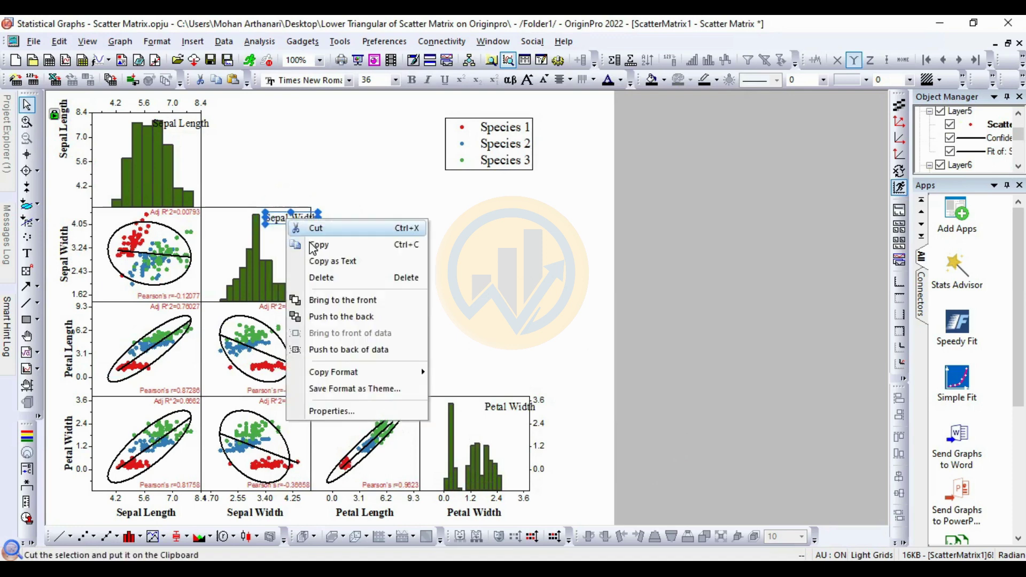
click(346, 415)
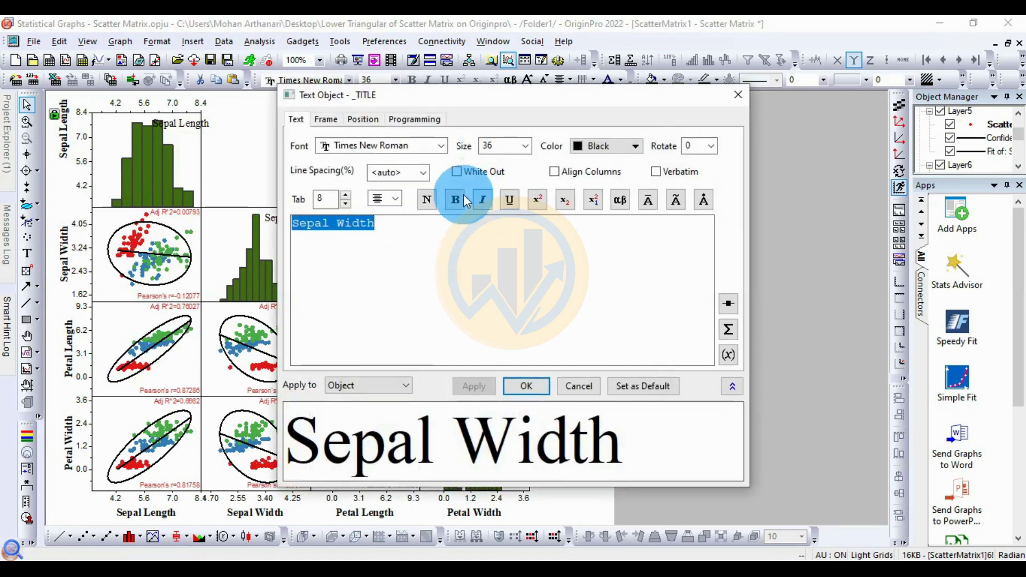
click(463, 194)
click(528, 387)
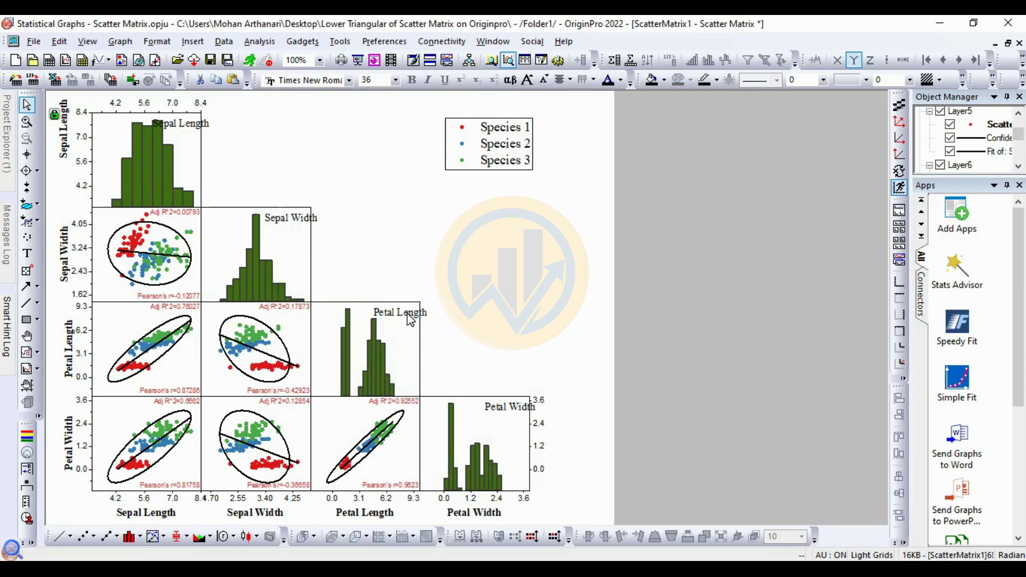
click(404, 311)
right_click(407, 313)
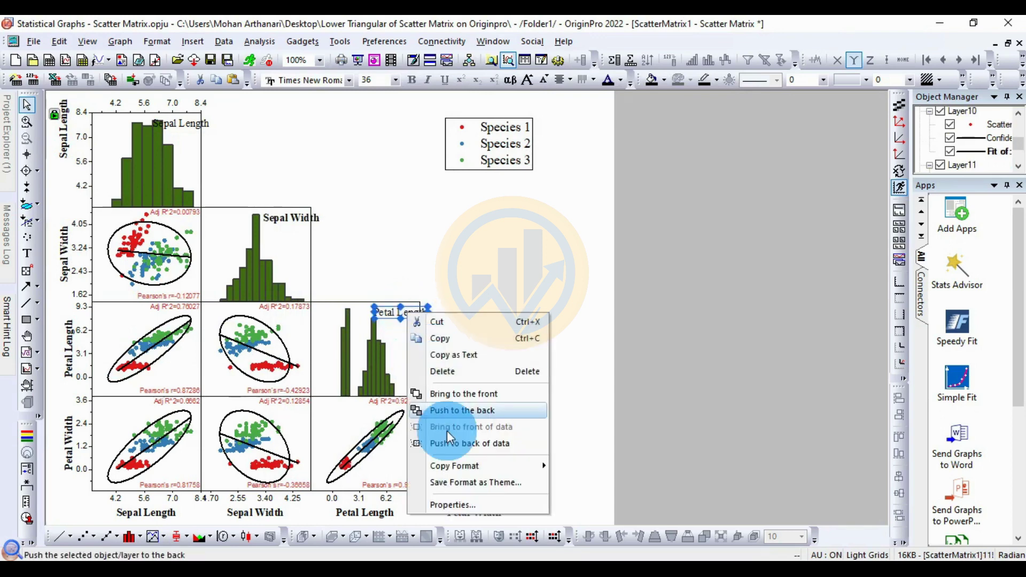
click(452, 506)
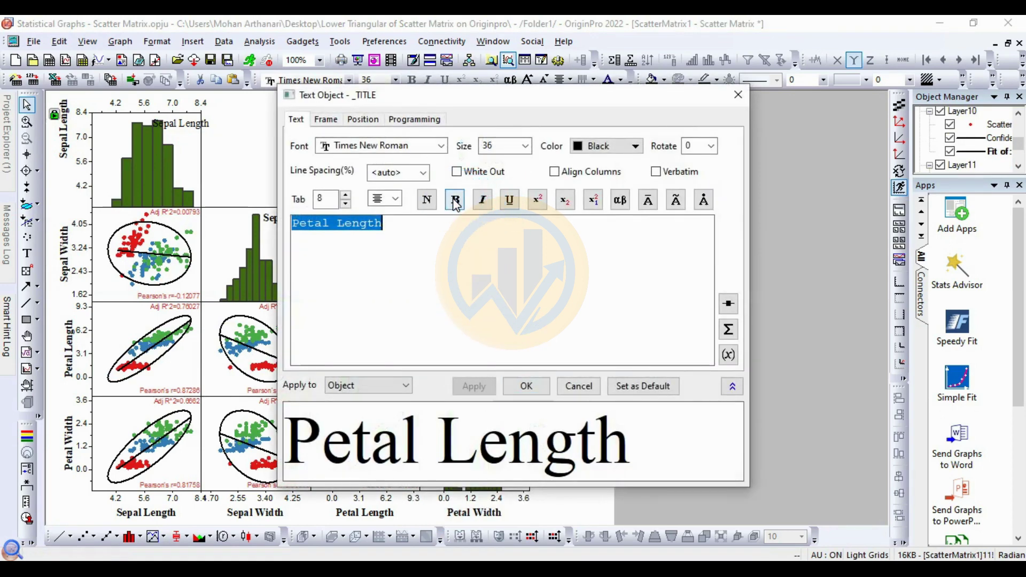
click(455, 200)
click(526, 386)
Step: Make the Petal Width and Sepal Length histogram panel titles bold, then deselect
click(515, 406)
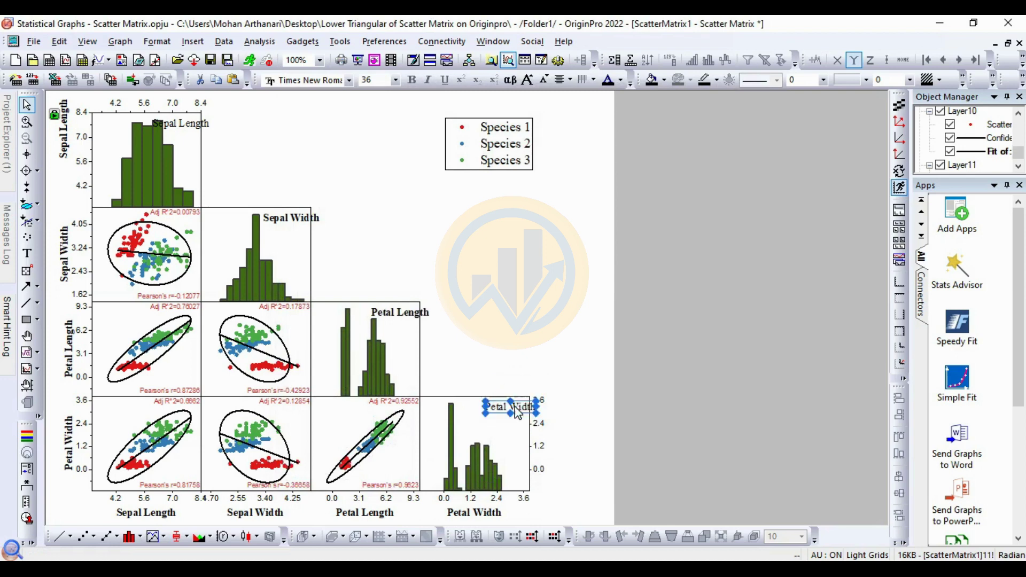
right_click(517, 411)
click(559, 387)
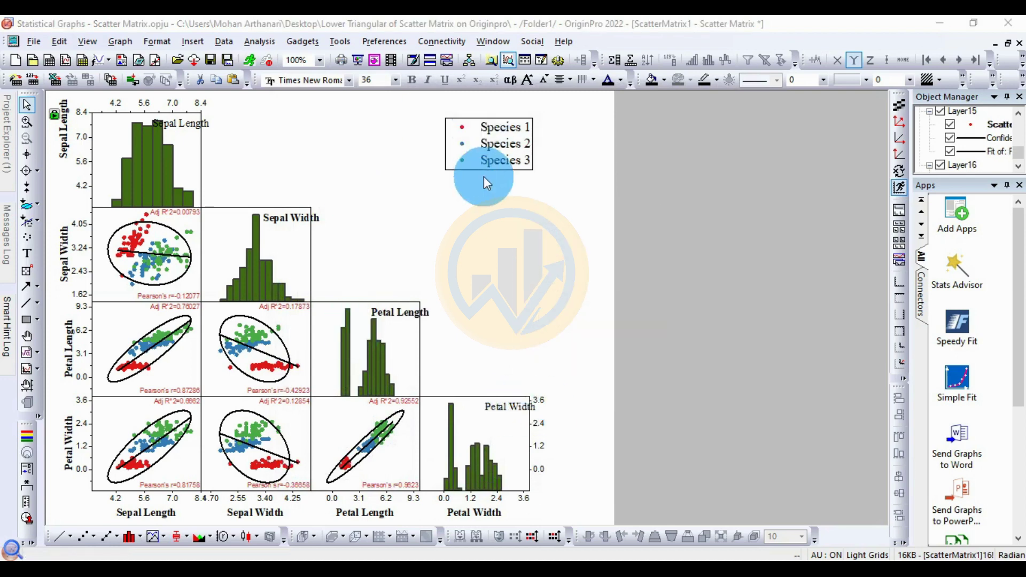
click(455, 201)
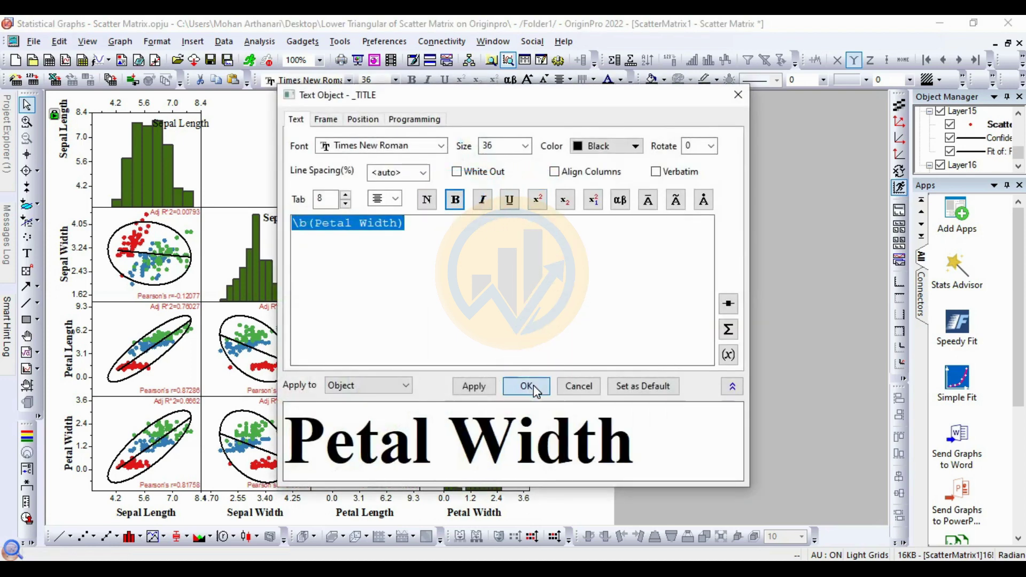
click(526, 386)
click(186, 124)
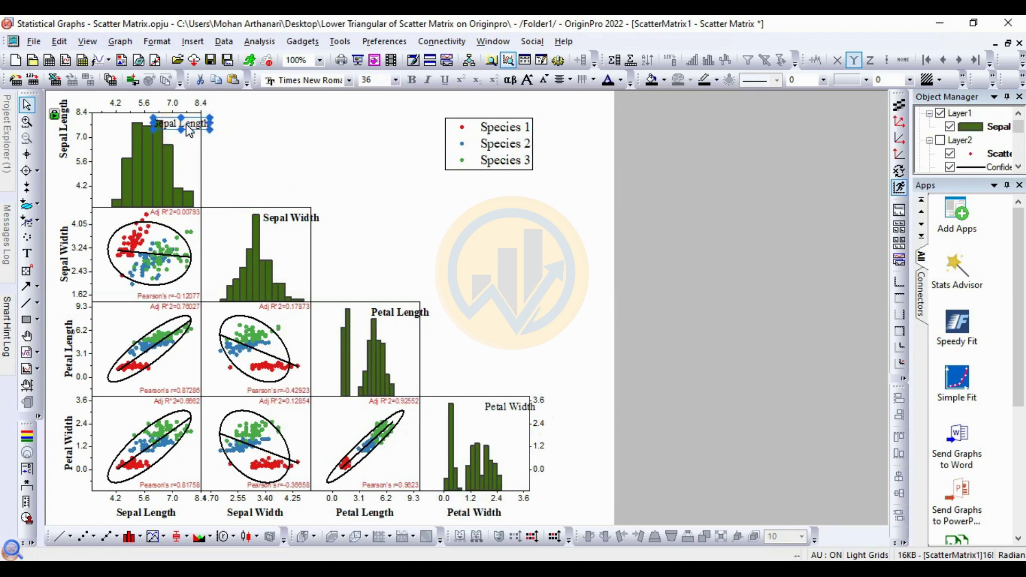
right_click(197, 127)
click(244, 317)
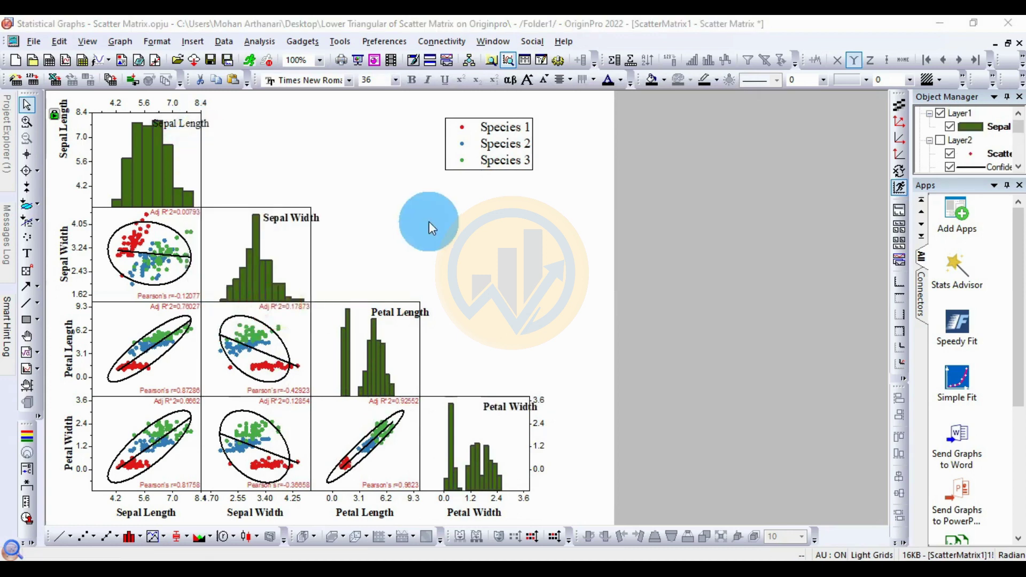
click(455, 201)
click(526, 386)
click(316, 345)
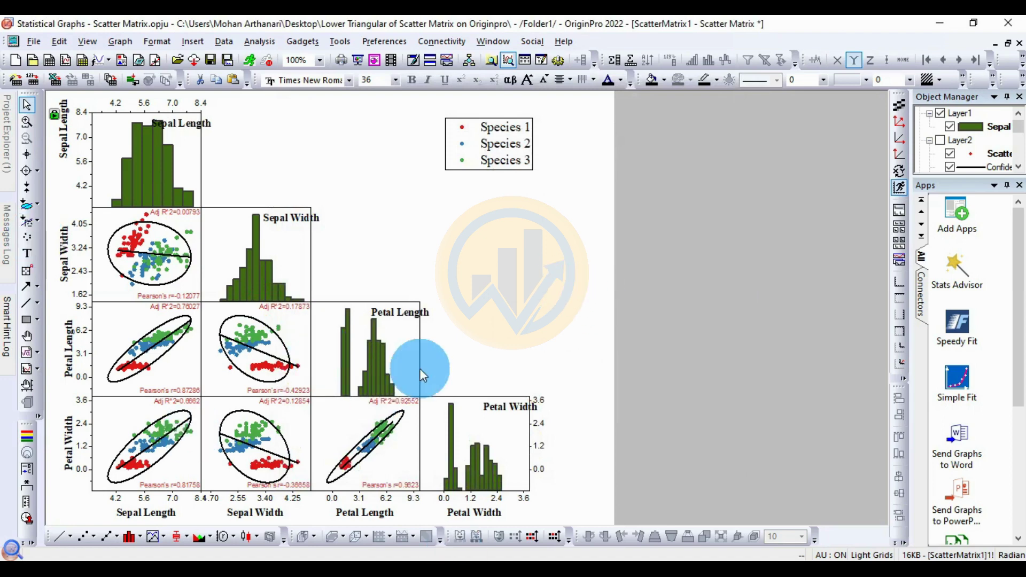